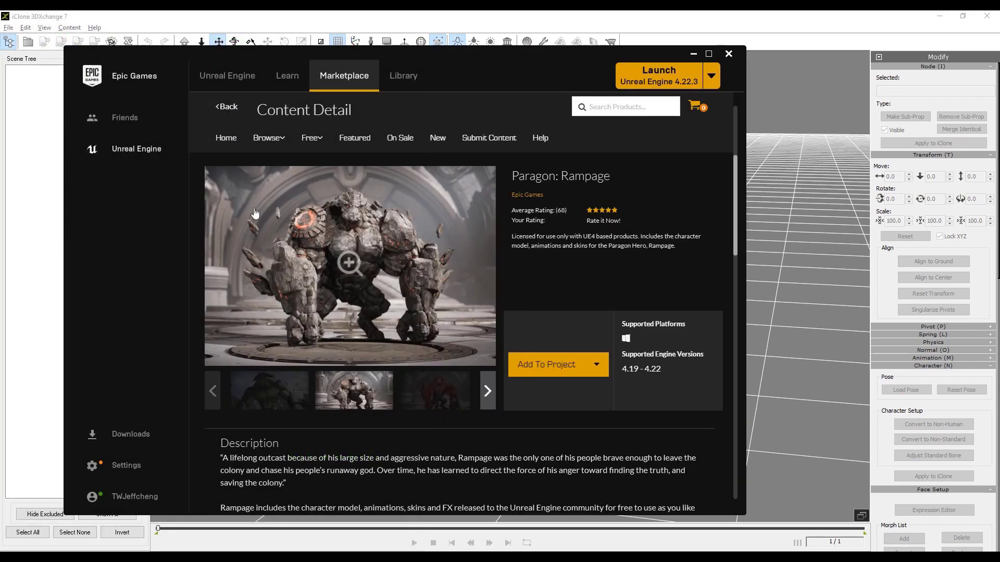
- View the Paragon: Rampage screenshot full size, then minimize the Epic Games Launcher to reveal Rampage_Elemental.FBX
{"action": "left_click", "coordinate": [376, 247]}
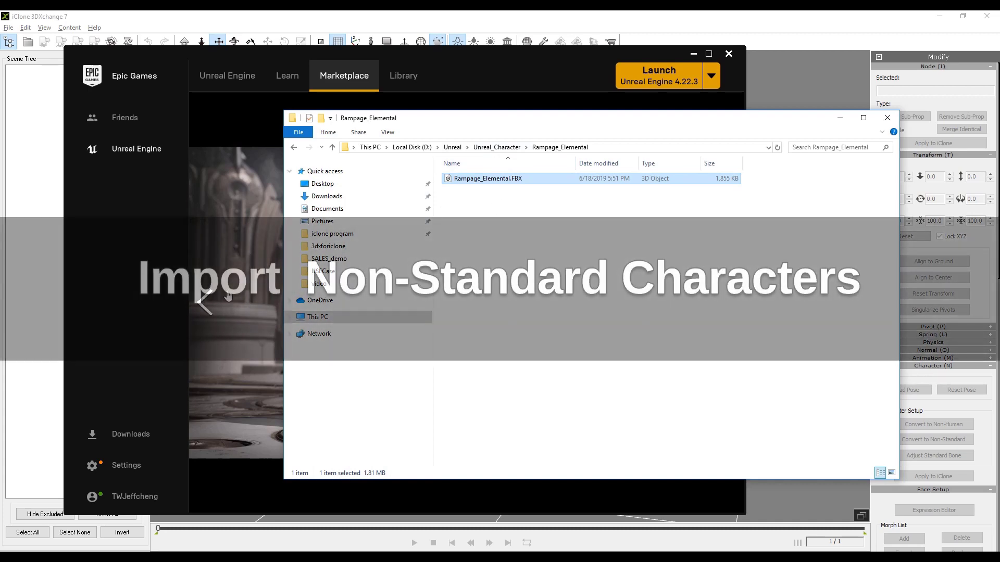
{"action": "left_click", "coordinate": [648, 53]}
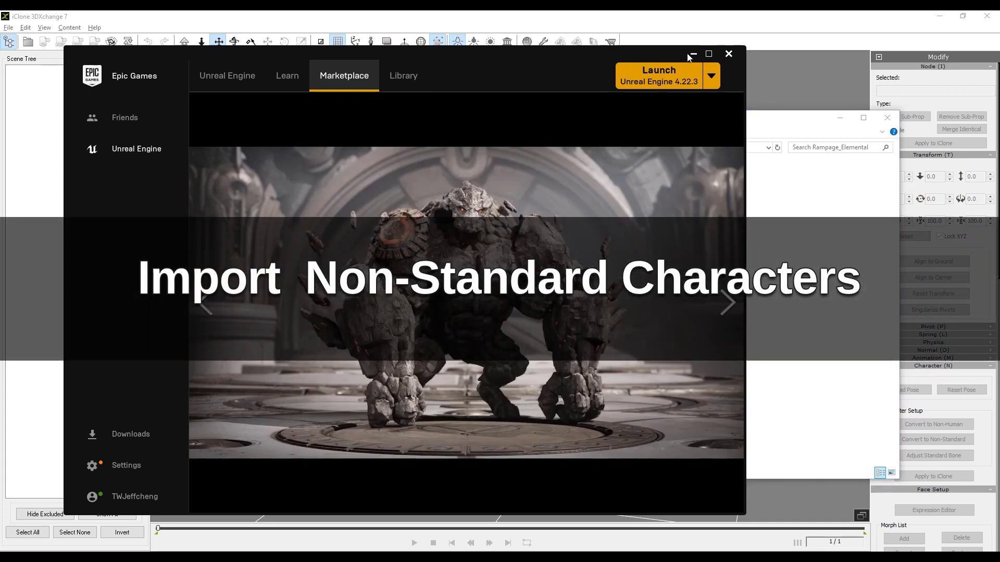
{"action": "left_click", "coordinate": [695, 55]}
- Import Rampage_Elemental.FBX without animation and orbit the view to face the creature's front
{"action": "left_click_drag", "start_coordinate": [480, 179], "coordinate": [220, 142]}
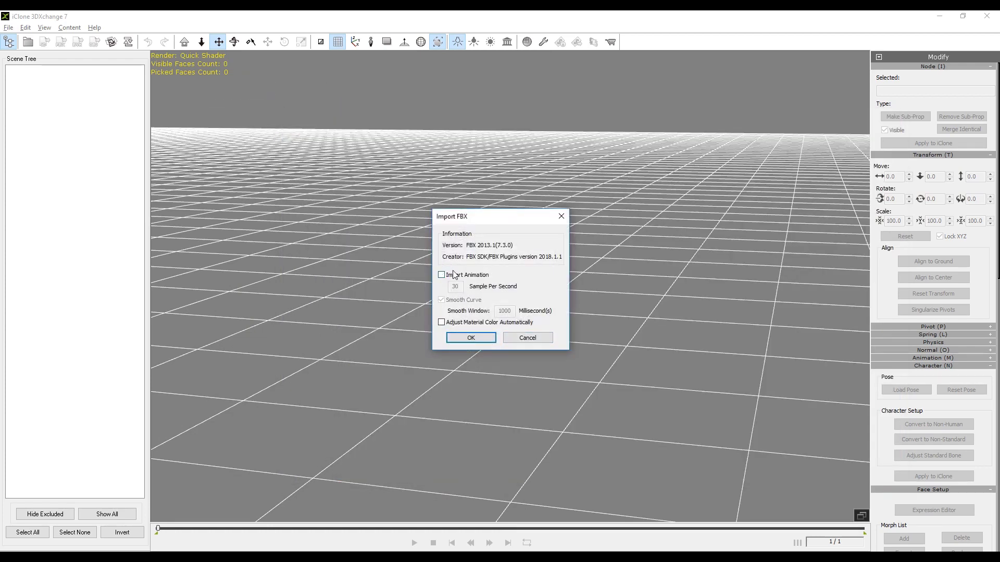
{"action": "left_click", "coordinate": [488, 339]}
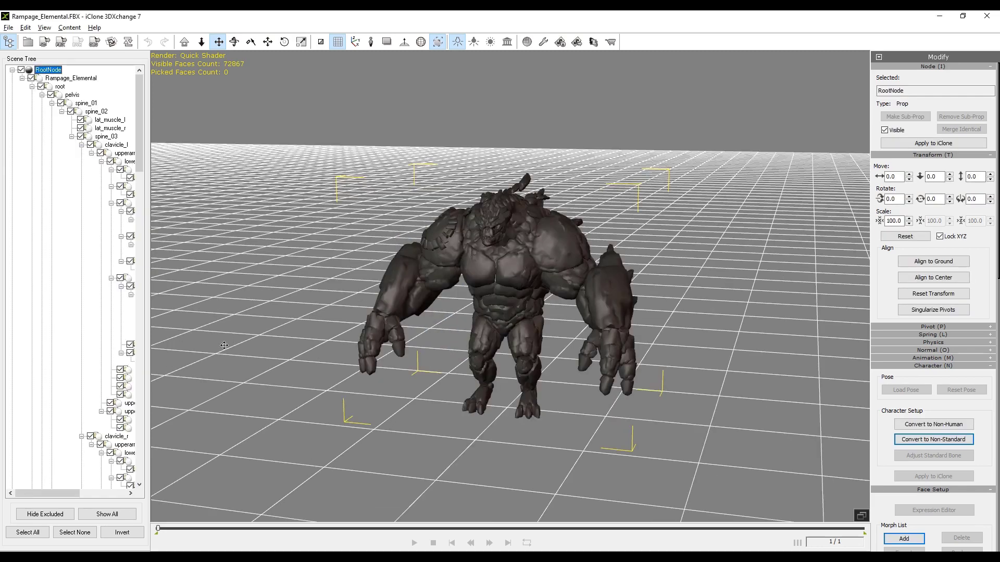
{"action": "scroll", "coordinate": [544, 300], "scroll_direction": "up", "scroll_amount": 4}
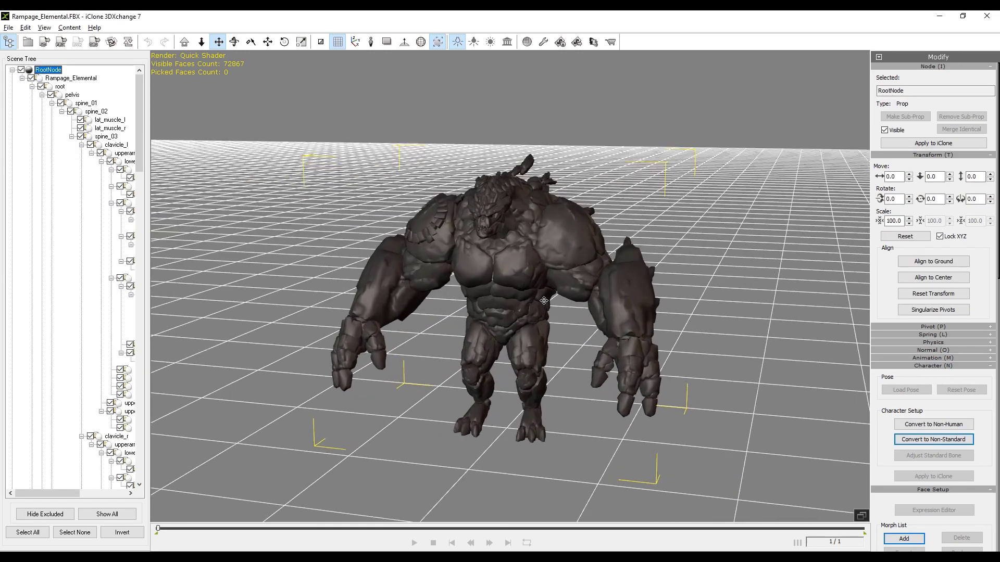
{"action": "right_click_drag", "start_coordinate": [544, 301], "coordinate": [703, 315]}
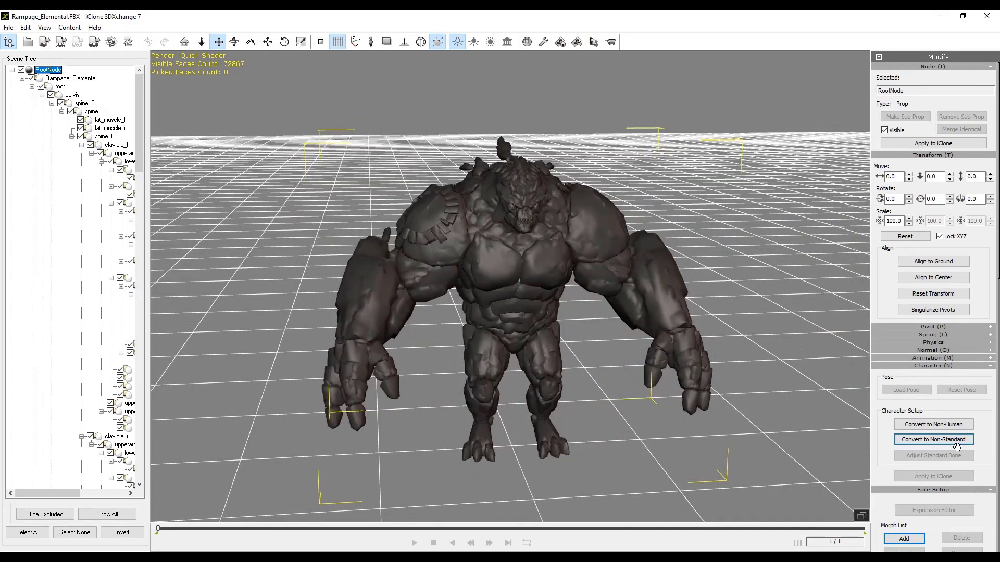
- Convert Rampage to a non-standard character, accepting renaming of duplicate node names
{"action": "left_click", "coordinate": [912, 442]}
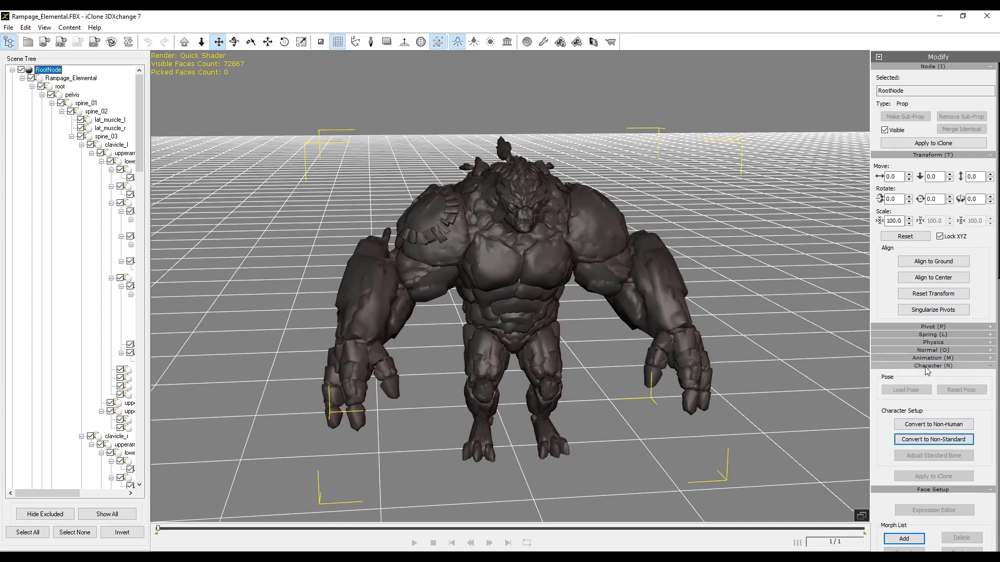
{"action": "left_click", "coordinate": [957, 443]}
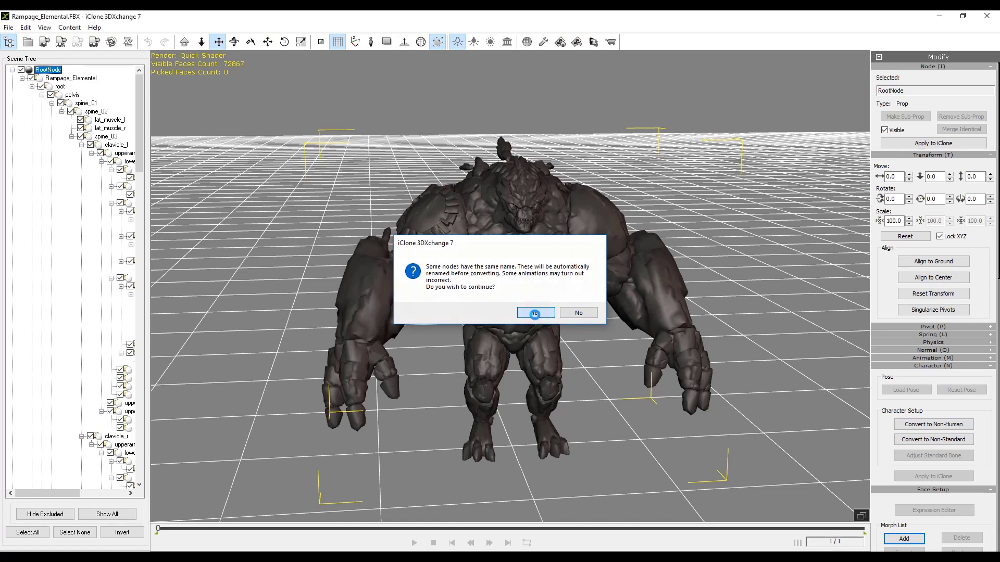
{"action": "left_click", "coordinate": [536, 313]}
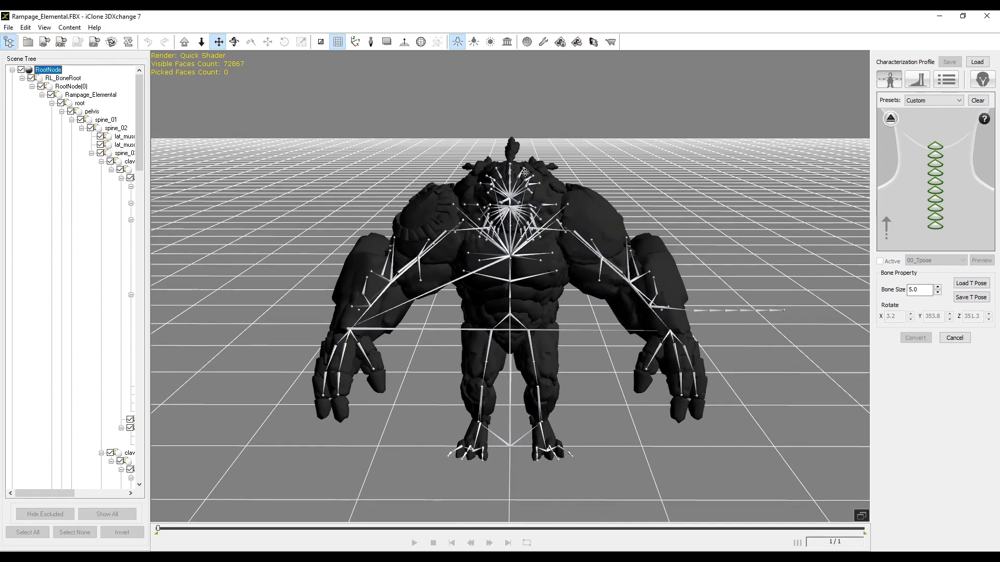
- Set the displayed bone size to 10
{"action": "left_click", "coordinate": [923, 287]}
{"action": "double_click", "coordinate": [923, 287]}
{"action": "type", "text": "10"}
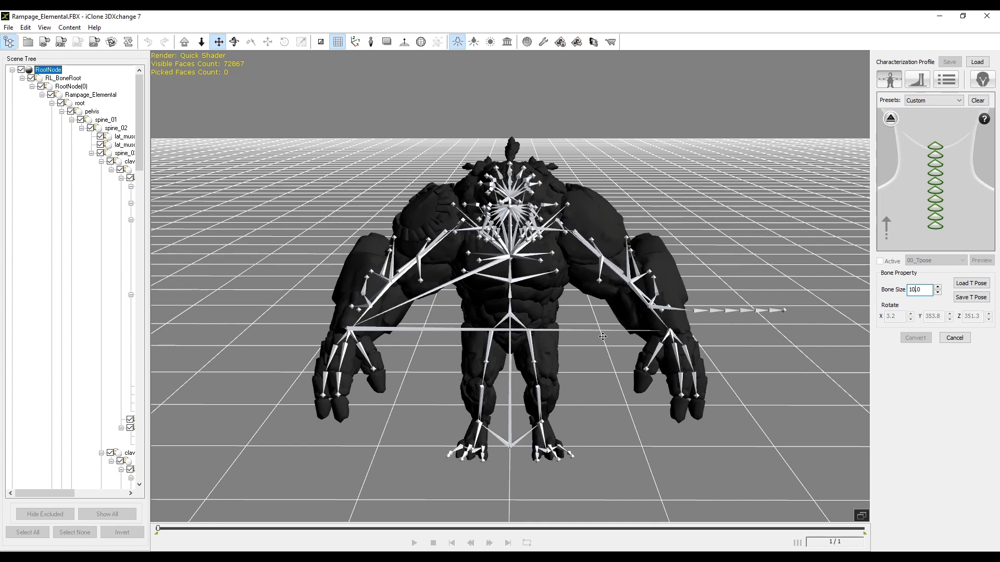
- Inspect the skeleton from side, back, front, top, bottom and perspective views, then show the bone map
{"action": "key", "text": "s"}
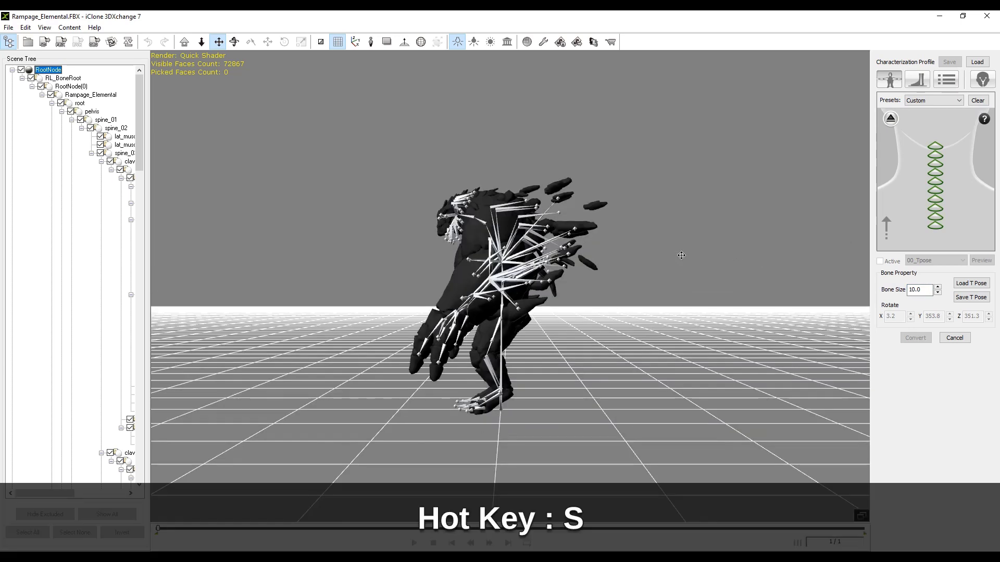
{"action": "key", "text": "d"}
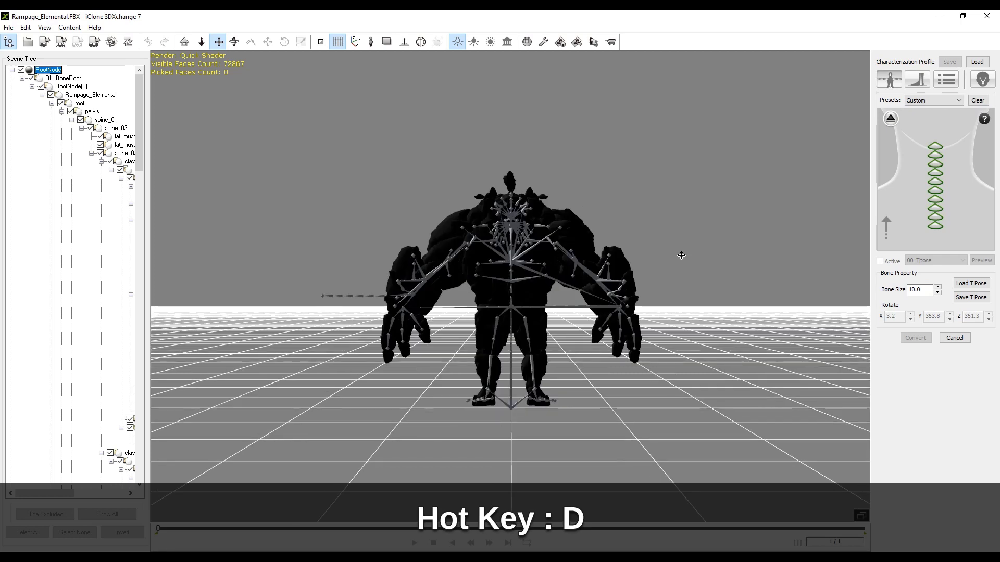
{"action": "key", "text": "f"}
{"action": "key", "text": "g"}
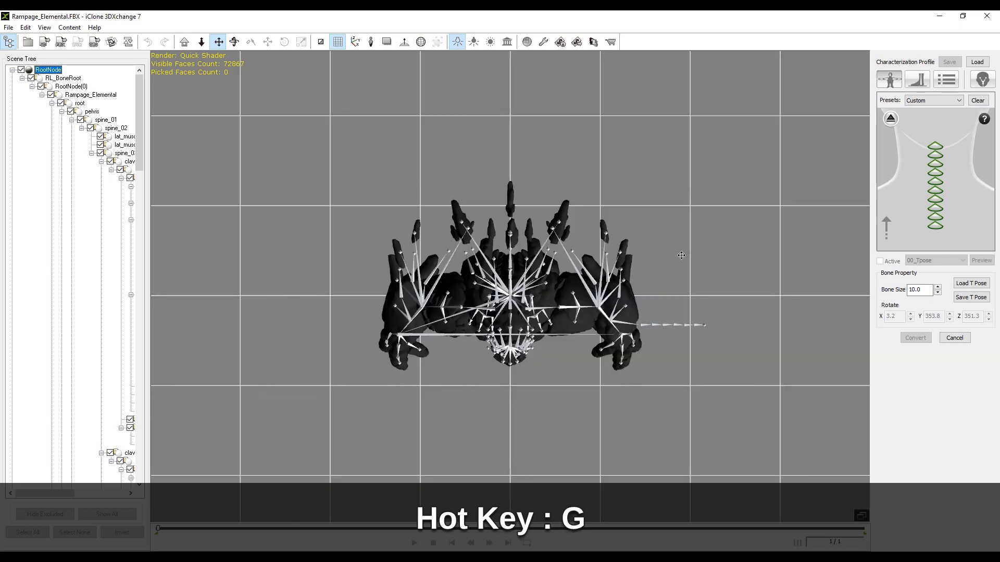
{"action": "key", "text": "h"}
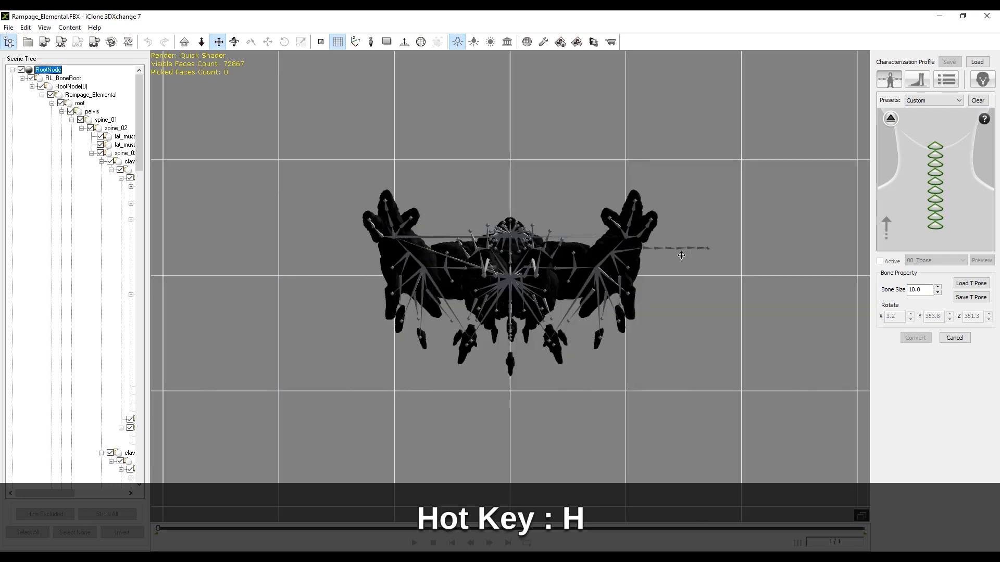
{"action": "key", "text": "a"}
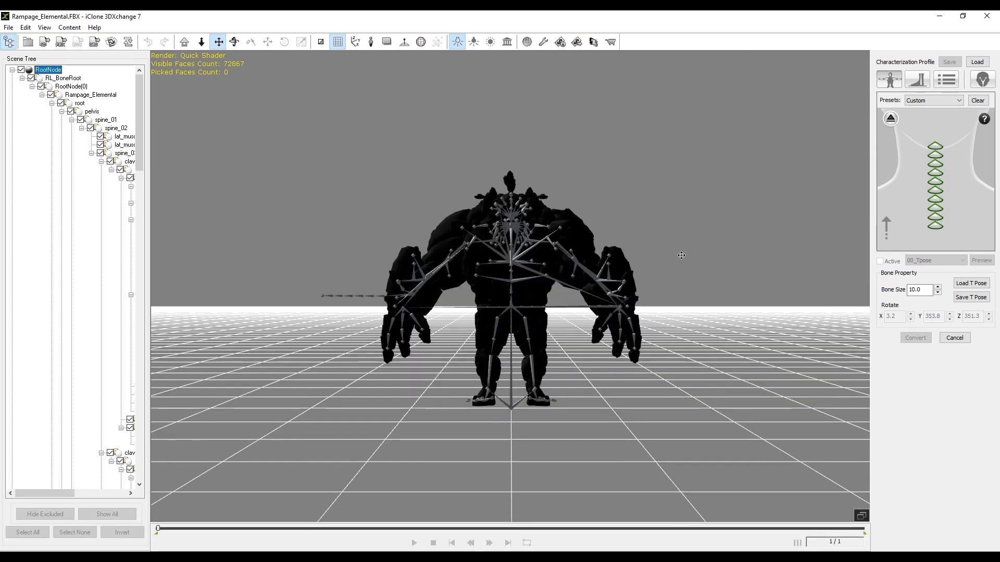
{"action": "key", "text": "Home"}
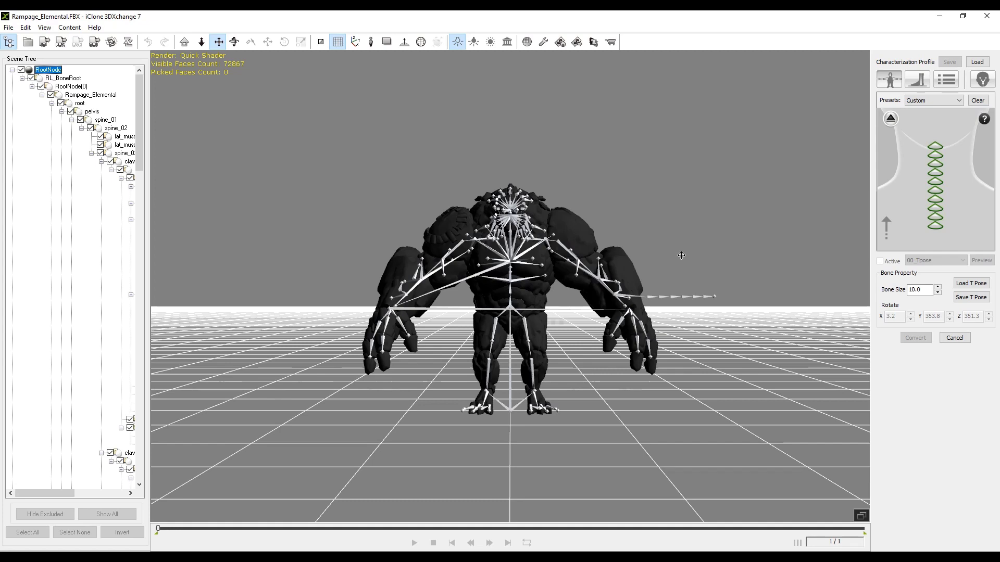
{"action": "left_click", "coordinate": [969, 284]}
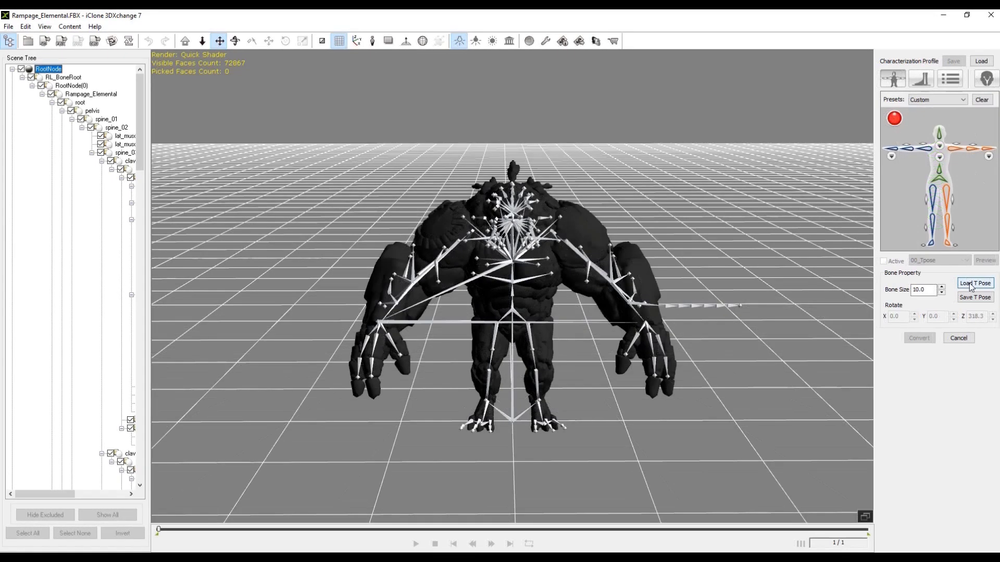
- Load t-pose.3dxTPose from D:\Unreal\Unreal_Character\Rampage_Elemental so Rampage stands in a T-pose
{"action": "left_click", "coordinate": [969, 284]}
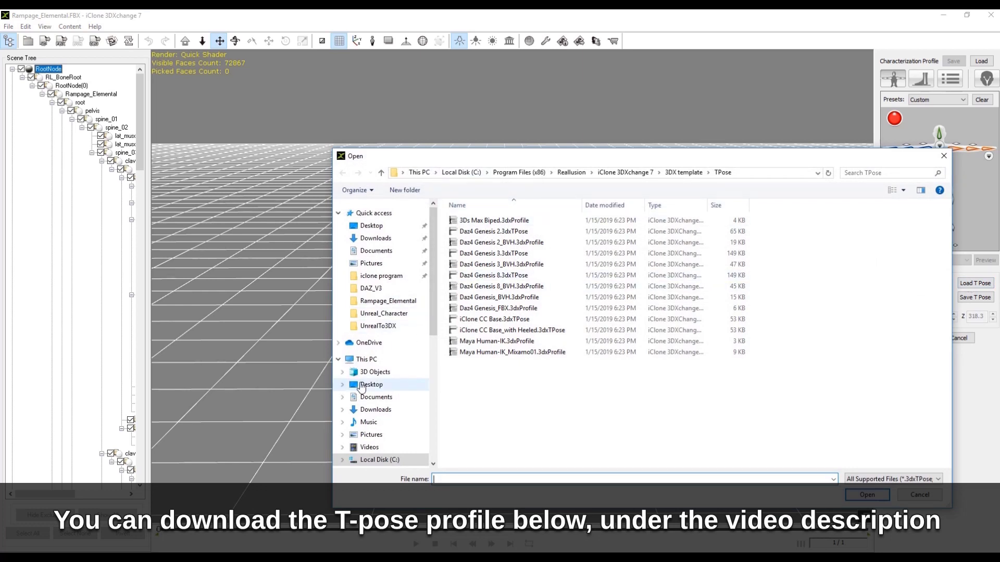
{"action": "scroll", "coordinate": [361, 388], "scroll_direction": "down", "scroll_amount": 2}
{"action": "left_click", "coordinate": [379, 427]}
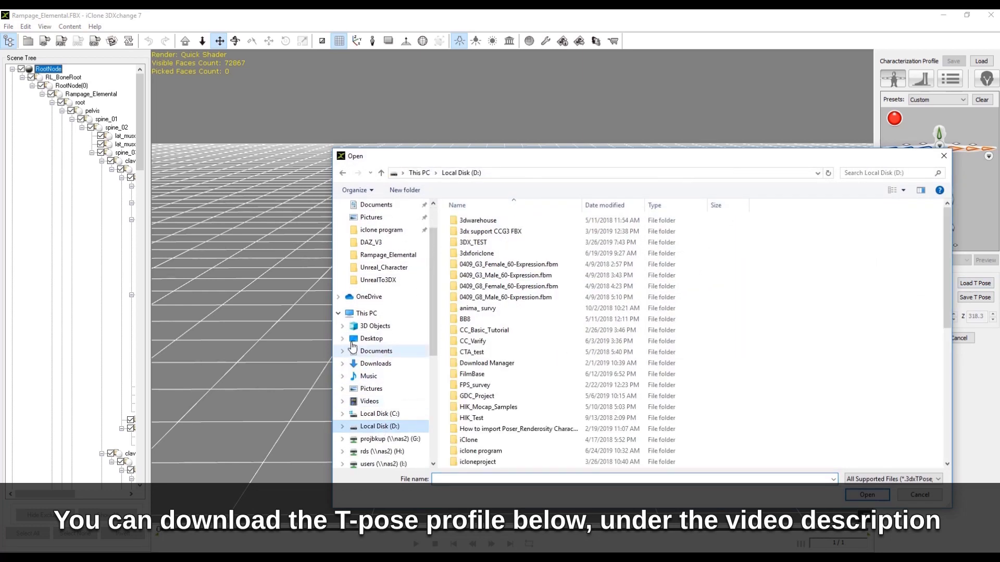
{"action": "left_click", "coordinate": [337, 315]}
{"action": "scroll", "coordinate": [525, 299], "scroll_direction": "down", "scroll_amount": 10}
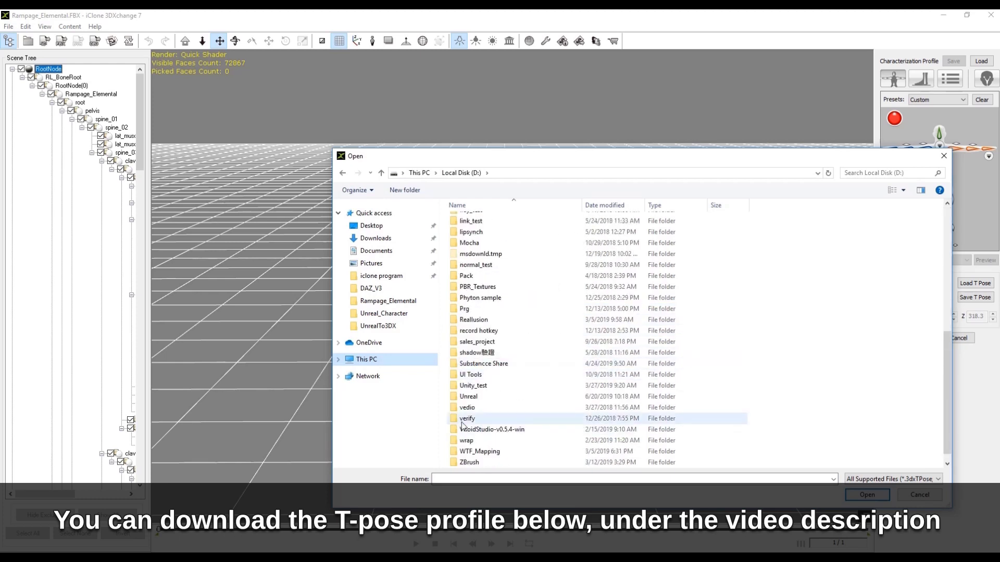
{"action": "double_click", "coordinate": [490, 397]}
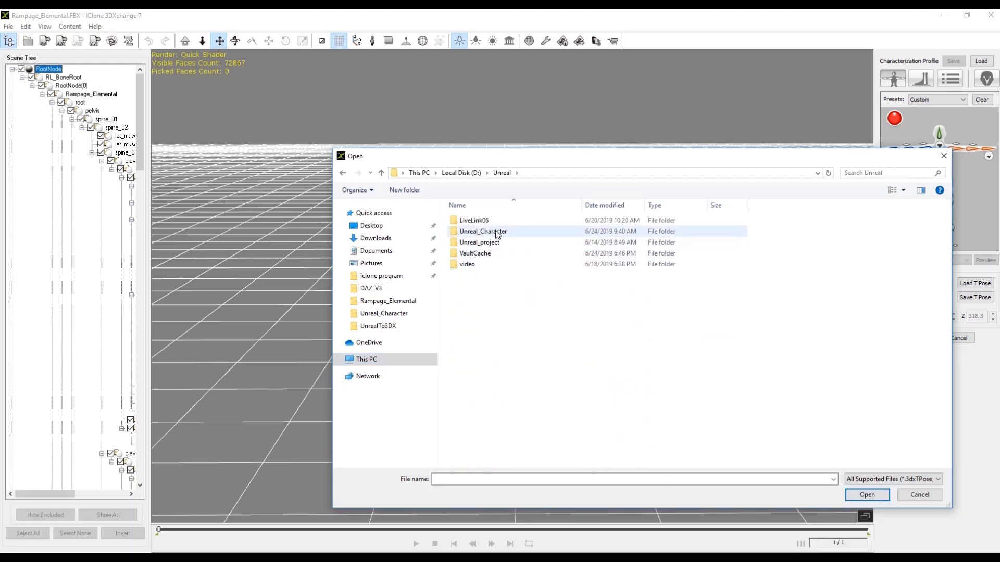
{"action": "double_click", "coordinate": [495, 230]}
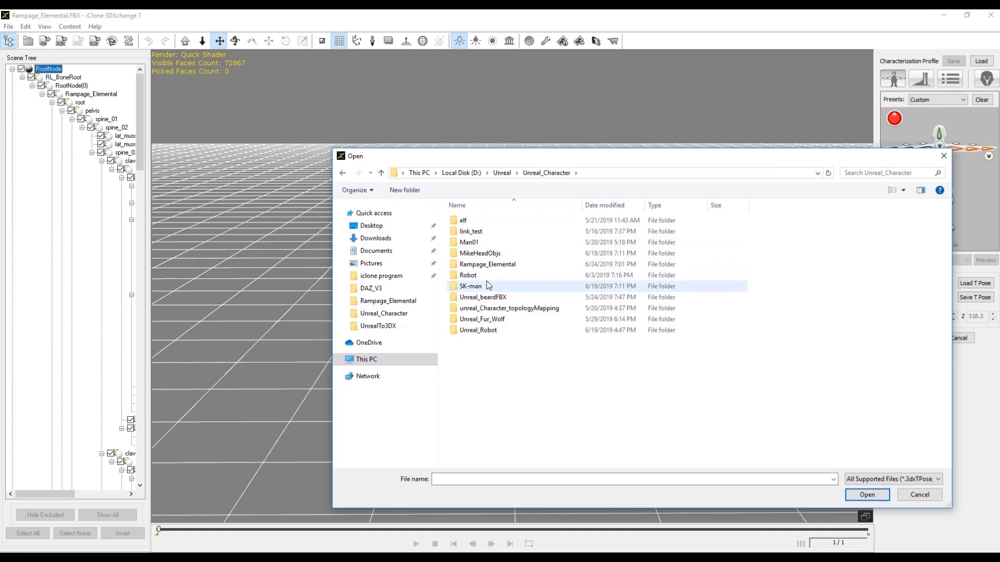
{"action": "double_click", "coordinate": [484, 264]}
{"action": "left_click", "coordinate": [483, 255]}
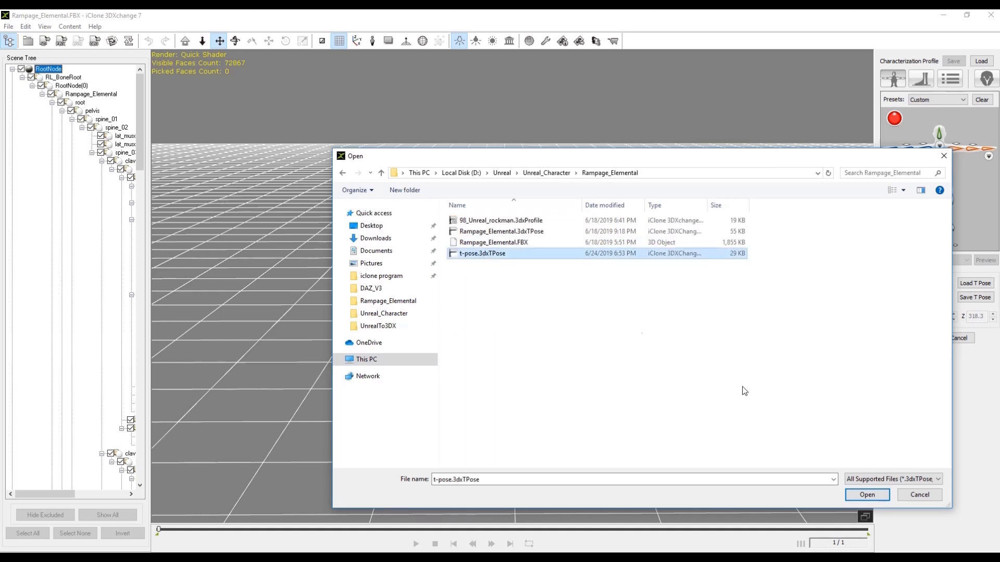
{"action": "left_click", "coordinate": [862, 496]}
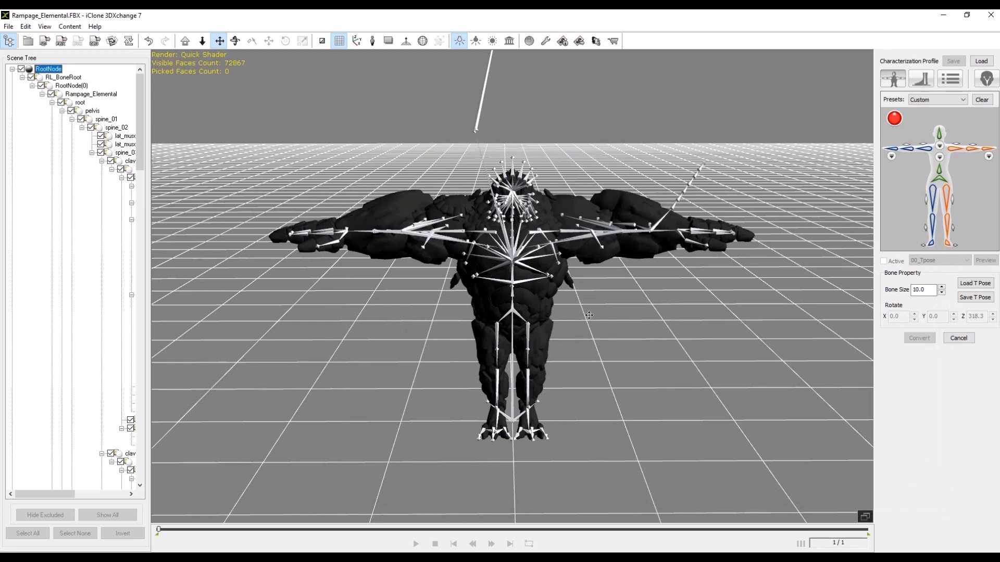
- Zoom in on the creature's head, select its head bone and switch to the Rotate tool
{"action": "right_click_drag", "start_coordinate": [589, 315], "coordinate": [555, 351]}
{"action": "scroll", "coordinate": [558, 349], "scroll_direction": "up", "scroll_amount": 4}
{"action": "right_click_drag", "start_coordinate": [563, 282], "coordinate": [487, 260]}
{"action": "middle_click_drag", "start_coordinate": [488, 260], "coordinate": [539, 352]}
{"action": "scroll", "coordinate": [539, 353], "scroll_direction": "up", "scroll_amount": 3}
{"action": "right_click_drag", "start_coordinate": [545, 201], "coordinate": [504, 210]}
{"action": "left_click", "coordinate": [499, 194]}
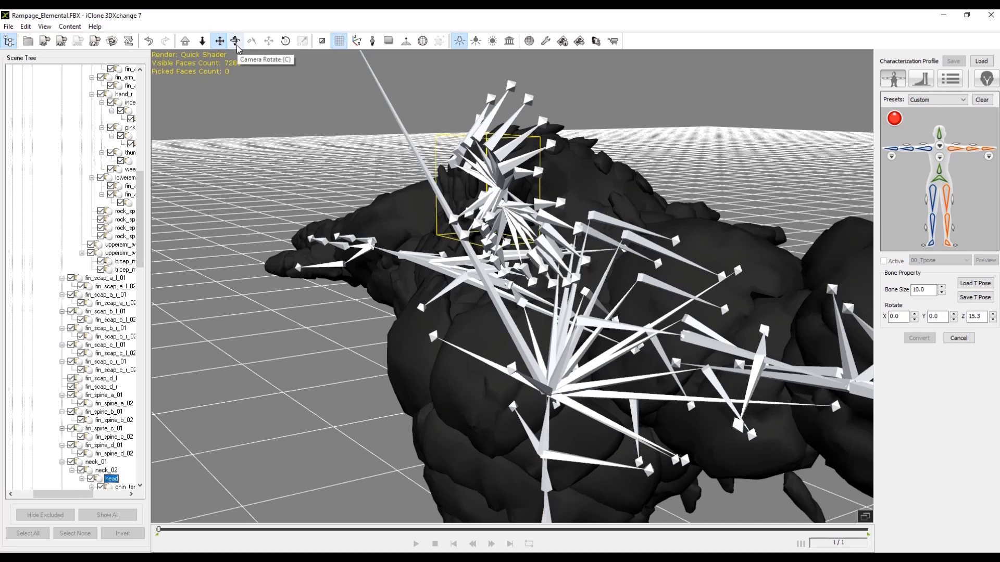
{"action": "left_click", "coordinate": [285, 40]}
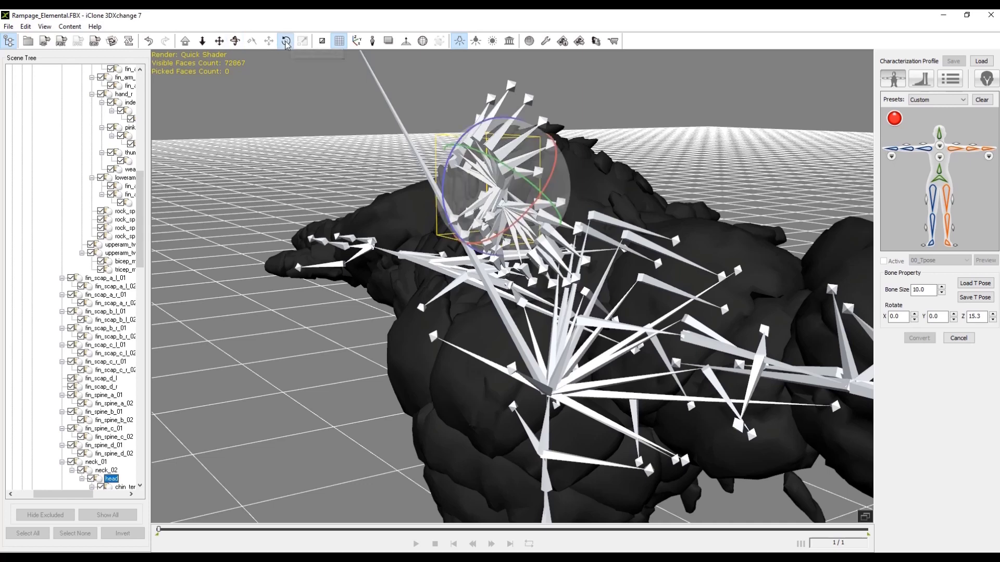
- Rotate the head bone and set its Z rotation to 45
{"action": "right_click_drag", "start_coordinate": [620, 199], "coordinate": [523, 129]}
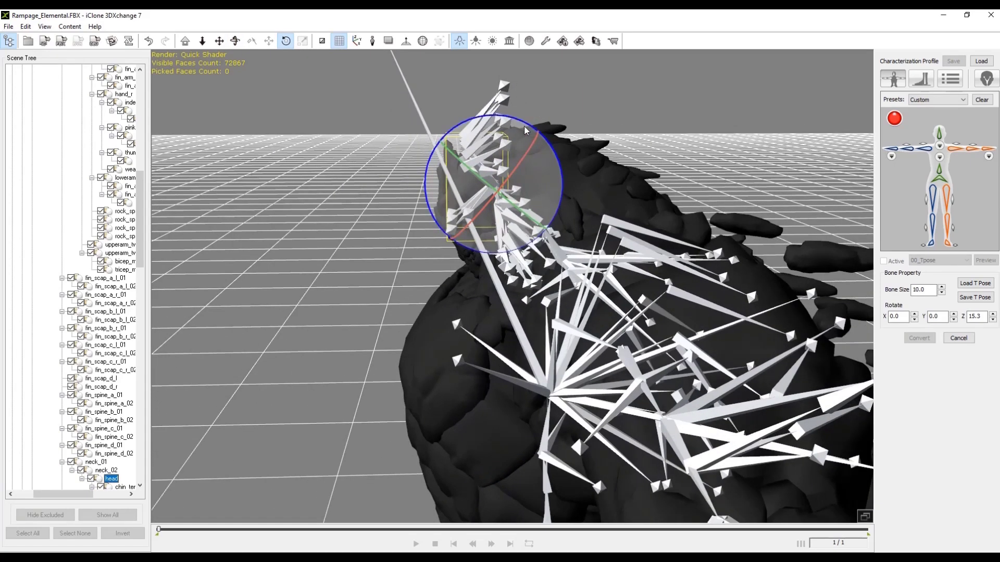
{"action": "left_click_drag", "start_coordinate": [524, 121], "coordinate": [538, 140]}
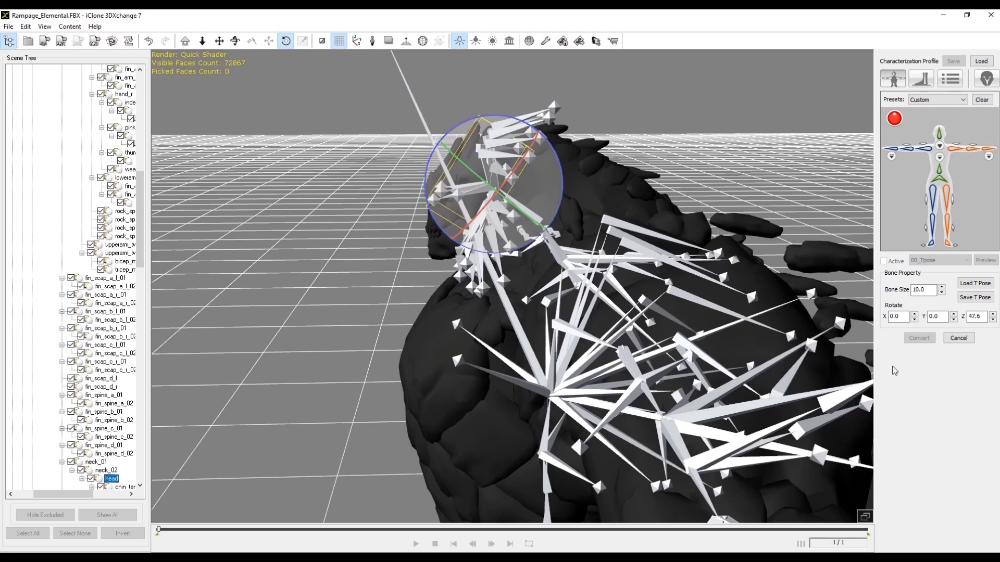
{"action": "left_click_drag", "start_coordinate": [983, 317], "coordinate": [931, 319]}
{"action": "type", "text": "45"}
{"action": "key", "text": "Return"}
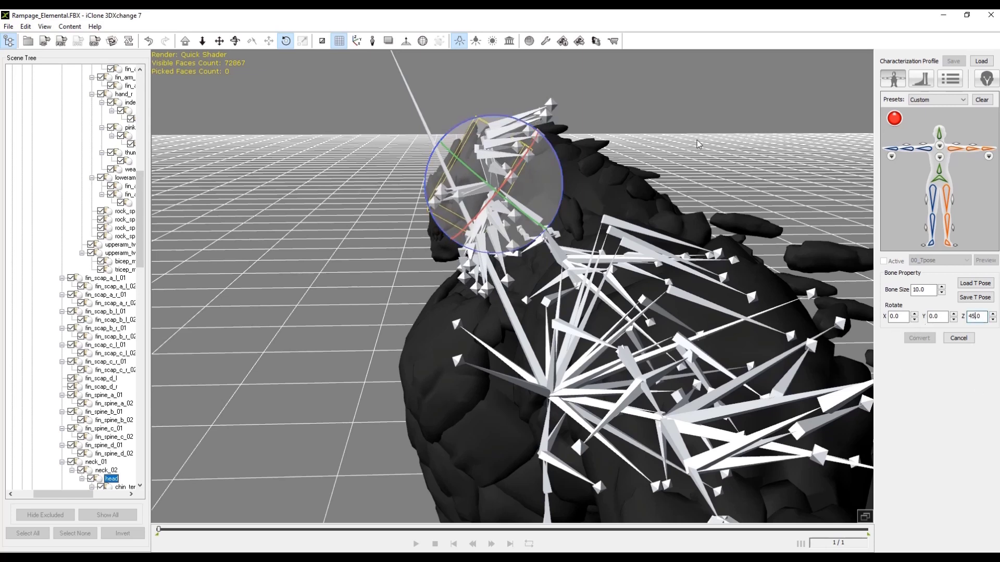
- Rotate the neck_01 and neck_02 bones on Z, bringing neck_02 to 330.9, to straighten the head
{"action": "left_click", "coordinate": [556, 244]}
{"action": "left_click_drag", "start_coordinate": [593, 198], "coordinate": [590, 196]}
{"action": "left_click", "coordinate": [510, 210]}
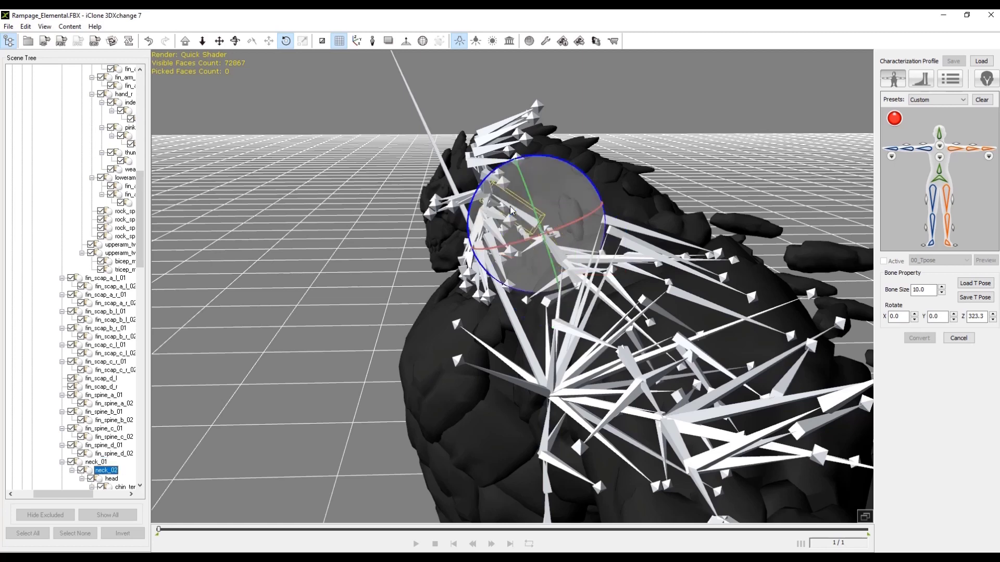
{"action": "left_click_drag", "start_coordinate": [563, 161], "coordinate": [567, 163]}
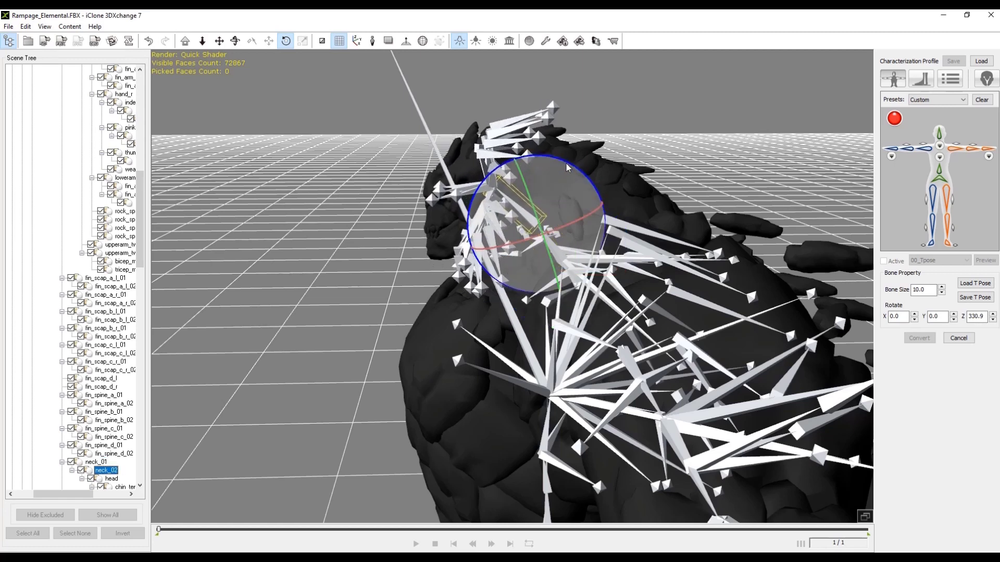
{"action": "key", "text": "alt"}
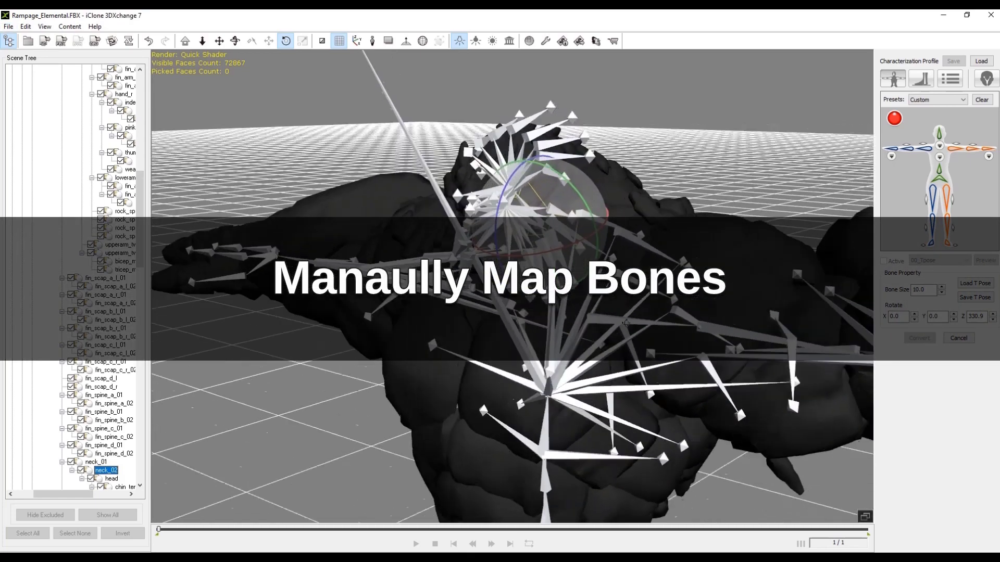
- Map the character's head bone to the template's Head slot
{"action": "right_click_drag", "start_coordinate": [626, 323], "coordinate": [717, 343], "text": "alt"}
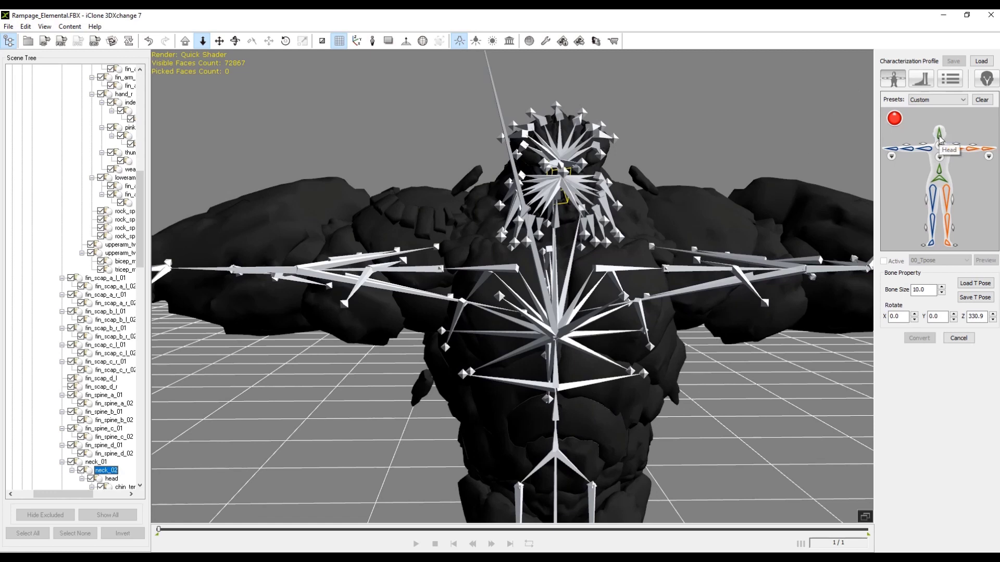
{"action": "left_click", "coordinate": [940, 139]}
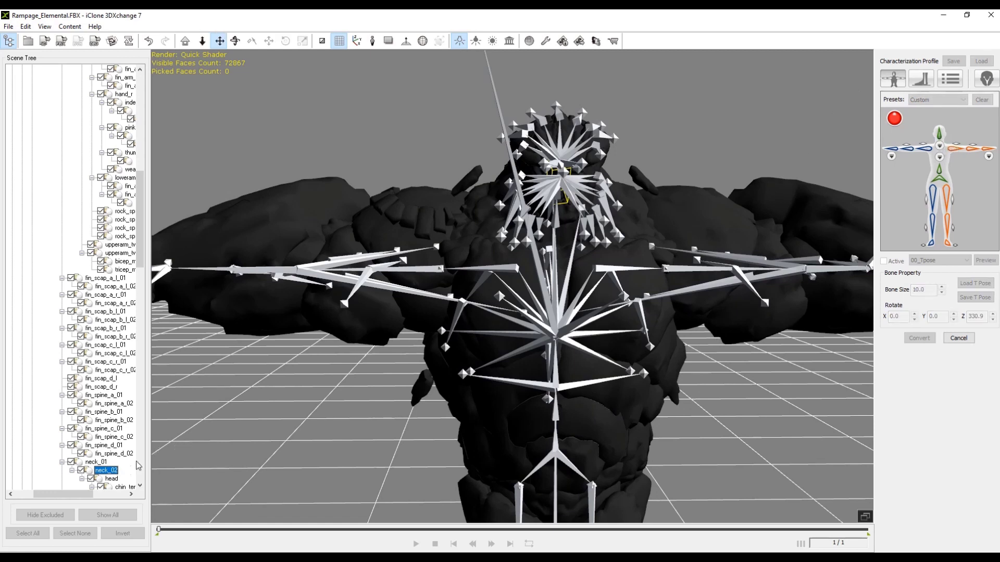
{"action": "left_click", "coordinate": [112, 480]}
- Orbit to a frontal angle and select the template's Hip slot for mapping
{"action": "left_click_drag", "start_coordinate": [751, 179], "coordinate": [424, 225], "text": "alt"}
{"action": "right_click_drag", "start_coordinate": [425, 225], "coordinate": [632, 219]}
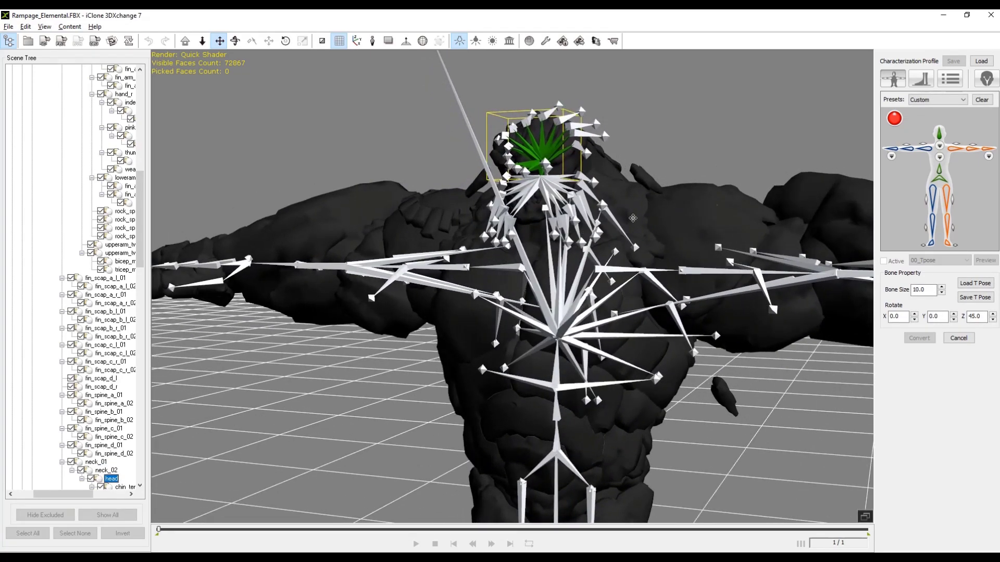
{"action": "left_click", "coordinate": [940, 181]}
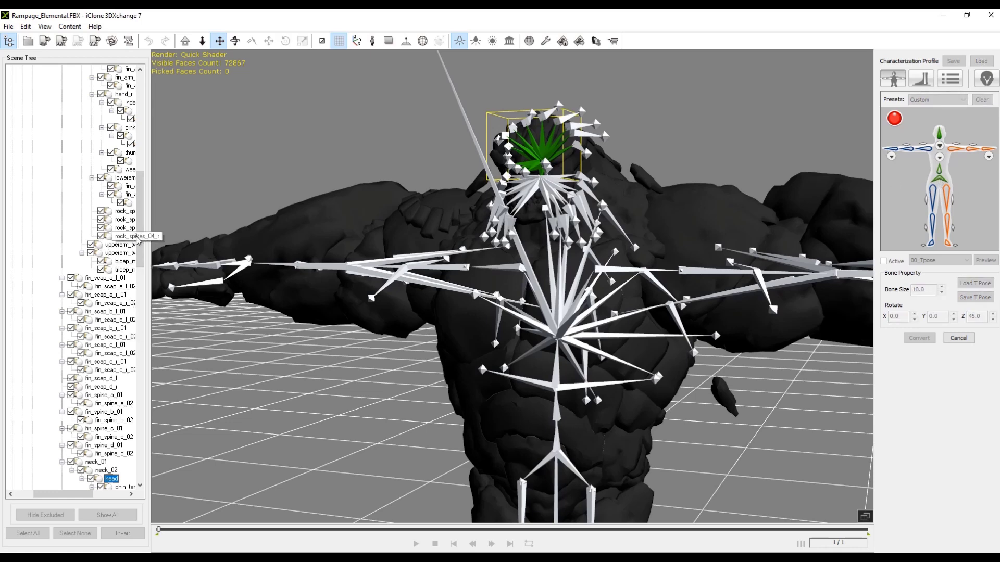
{"action": "left_click_drag", "start_coordinate": [141, 214], "coordinate": [141, 117]}
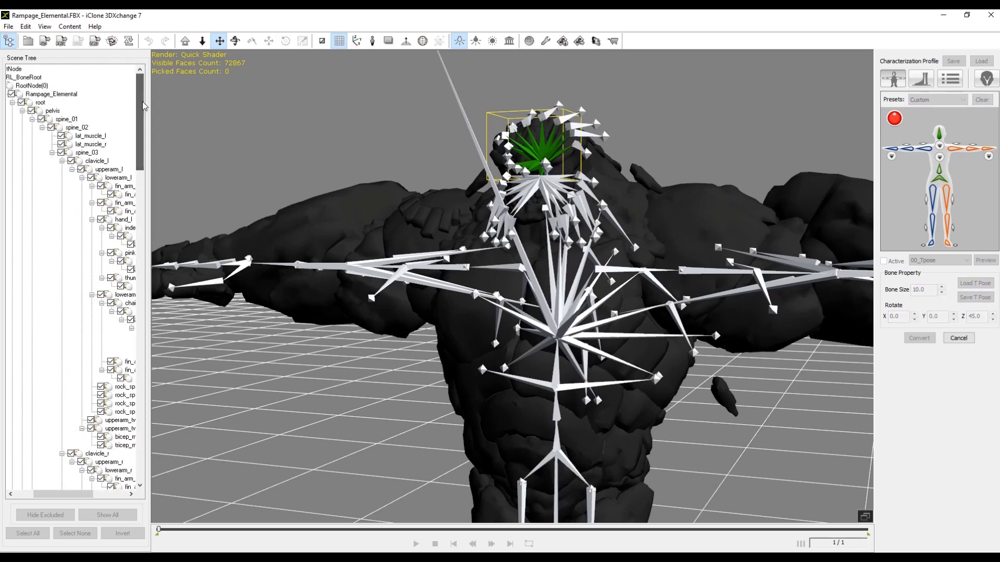
- Map the pelvis bone to the Hip slot and the spine bone to the Spine slot
{"action": "left_click", "coordinate": [52, 112]}
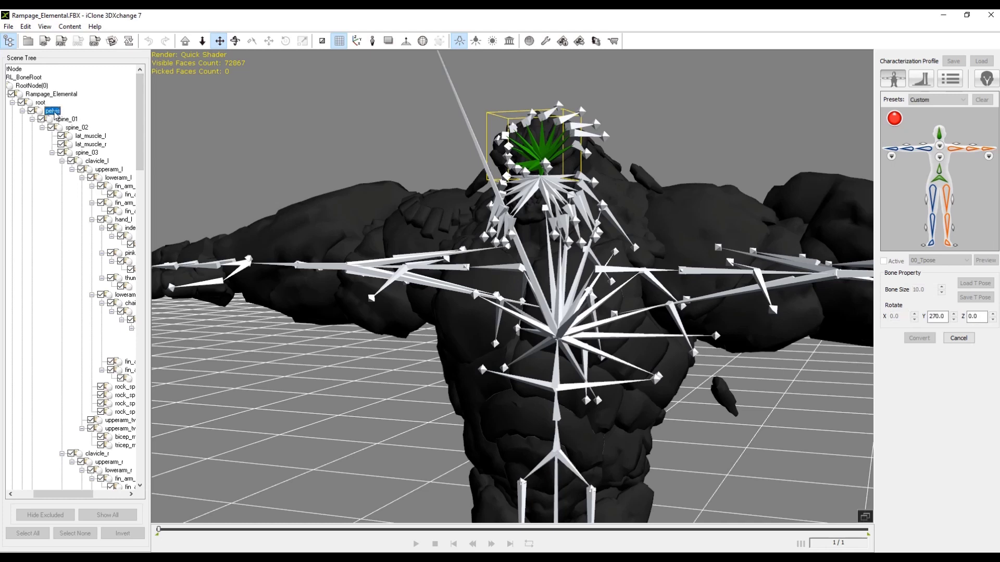
{"action": "double_click", "coordinate": [941, 171]}
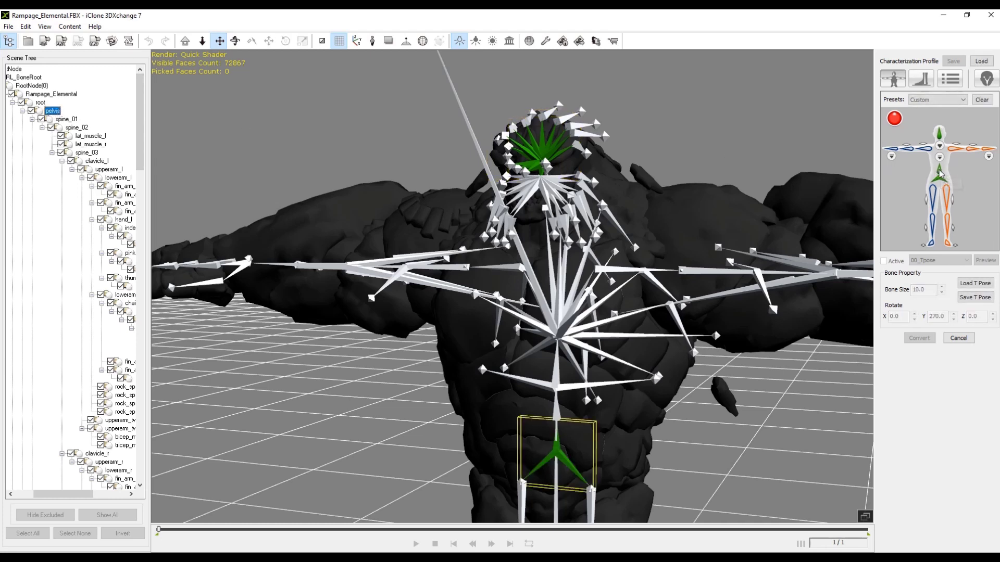
{"action": "left_click", "coordinate": [557, 414]}
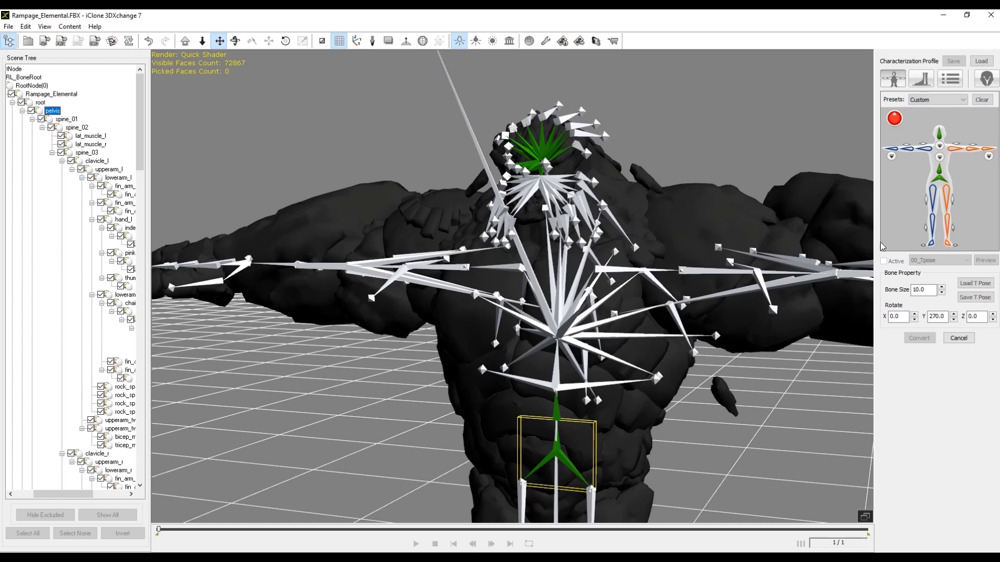
- Map the left and right thigh, shin and foot bones to the template's leg slots
{"action": "left_click", "coordinate": [936, 197]}
{"action": "middle_click_drag", "start_coordinate": [650, 456], "coordinate": [555, 290]}
{"action": "left_click", "coordinate": [530, 310]}
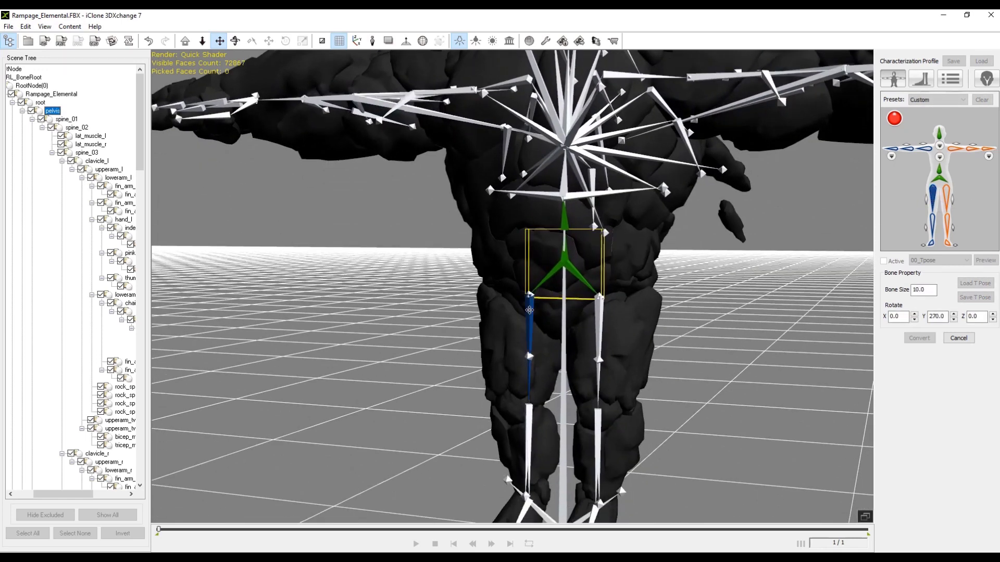
{"action": "left_click", "coordinate": [933, 225]}
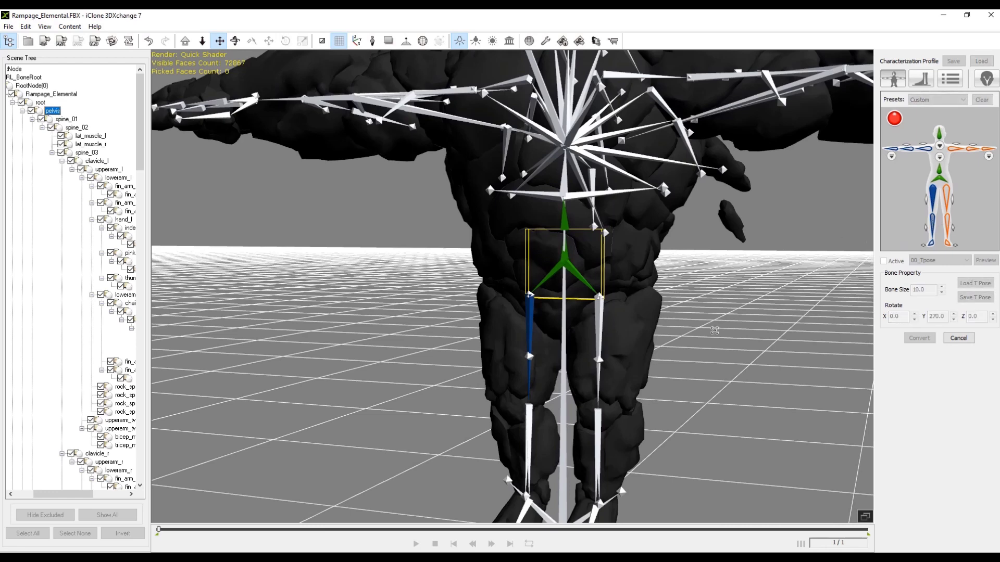
{"action": "left_click", "coordinate": [530, 423]}
{"action": "middle_click_drag", "start_coordinate": [530, 423], "coordinate": [607, 307]}
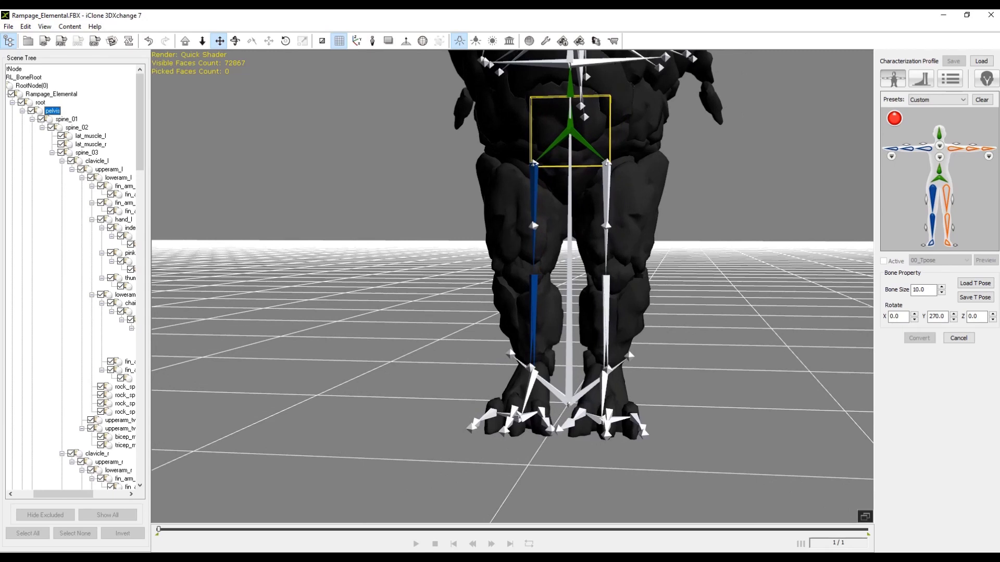
{"action": "left_click", "coordinate": [930, 244]}
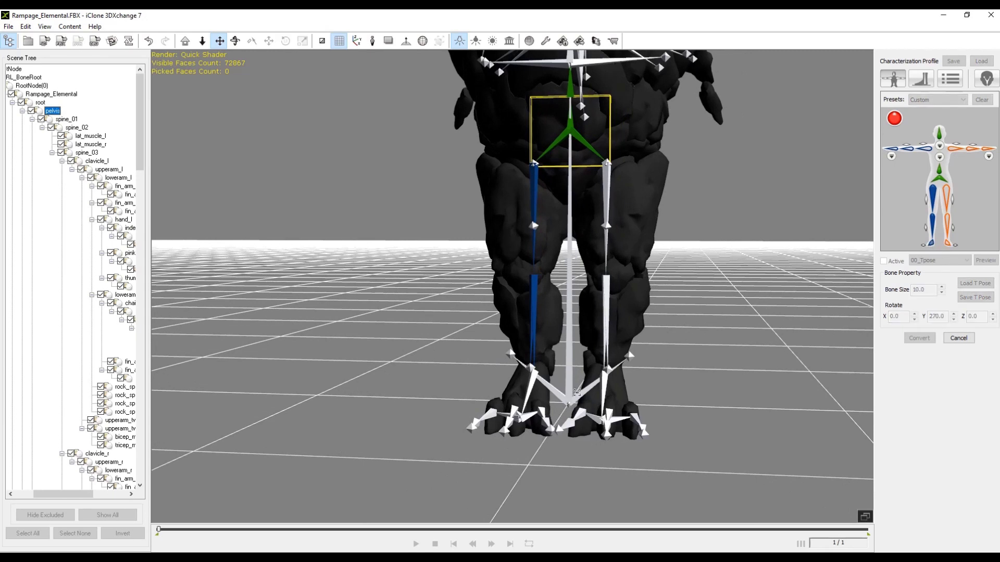
{"action": "left_click", "coordinate": [533, 383]}
{"action": "left_click", "coordinate": [607, 245]}
{"action": "left_click", "coordinate": [607, 289]}
{"action": "left_click", "coordinate": [603, 388]}
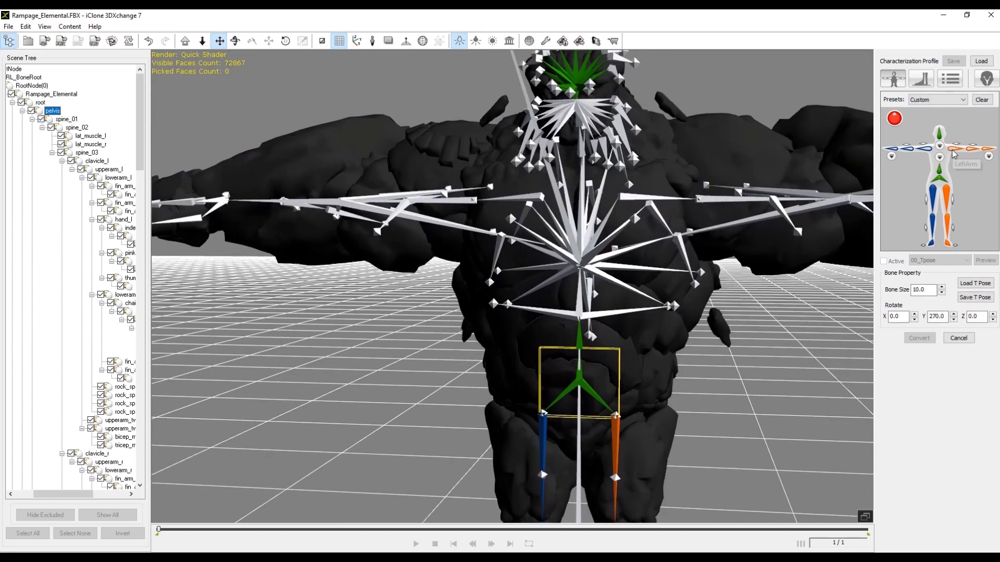
- Map the left and right upper-arm, forearm and hand bones to the template's arm slots
{"action": "left_click", "coordinate": [914, 152]}
{"action": "left_click", "coordinate": [468, 199]}
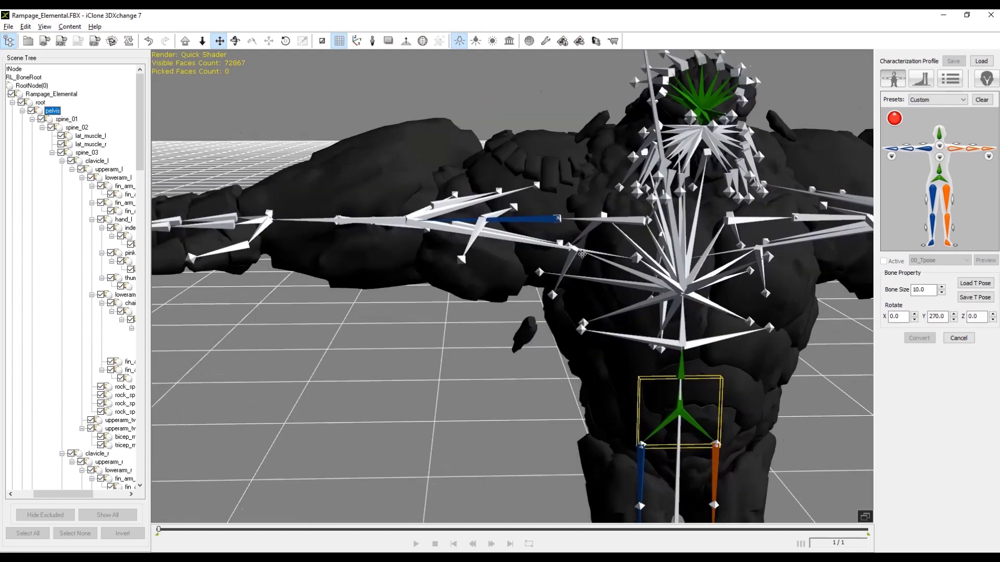
{"action": "left_click", "coordinate": [408, 223]}
{"action": "left_click", "coordinate": [896, 149]}
{"action": "left_click", "coordinate": [276, 223]}
{"action": "left_click_drag", "start_coordinate": [545, 295], "coordinate": [374, 292]}
{"action": "left_click", "coordinate": [959, 148]}
{"action": "left_click", "coordinate": [672, 215]}
{"action": "left_click", "coordinate": [976, 148]}
{"action": "left_click_drag", "start_coordinate": [615, 265], "coordinate": [499, 277]}
{"action": "left_click", "coordinate": [697, 225]}
{"action": "left_click", "coordinate": [988, 149]}
{"action": "left_click", "coordinate": [804, 226]}
- Reframe the upper body and enable the calibration motion preview
{"action": "left_click_drag", "start_coordinate": [549, 337], "coordinate": [624, 304]}
{"action": "right_click_drag", "start_coordinate": [615, 303], "coordinate": [622, 333]}
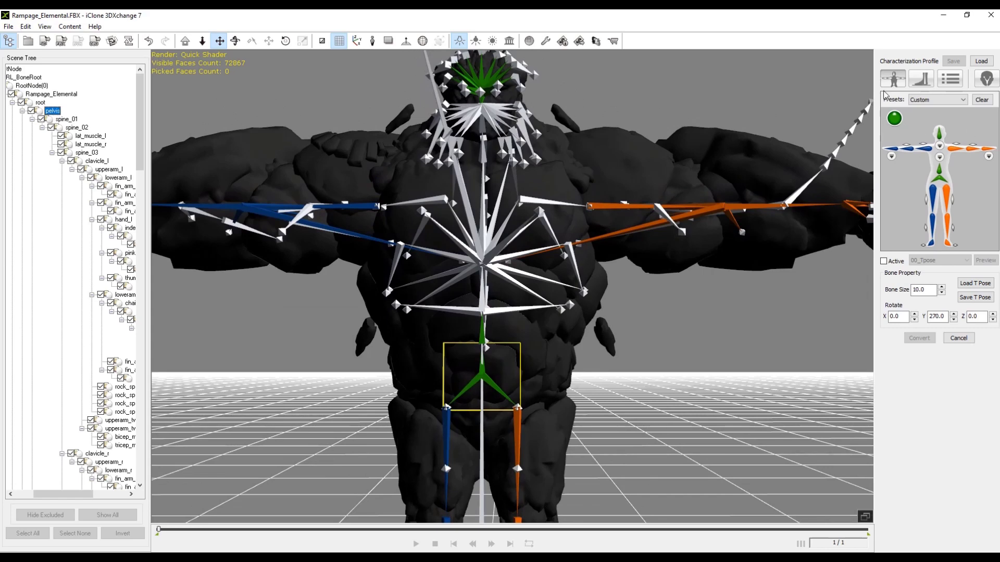
{"action": "left_click", "coordinate": [884, 261]}
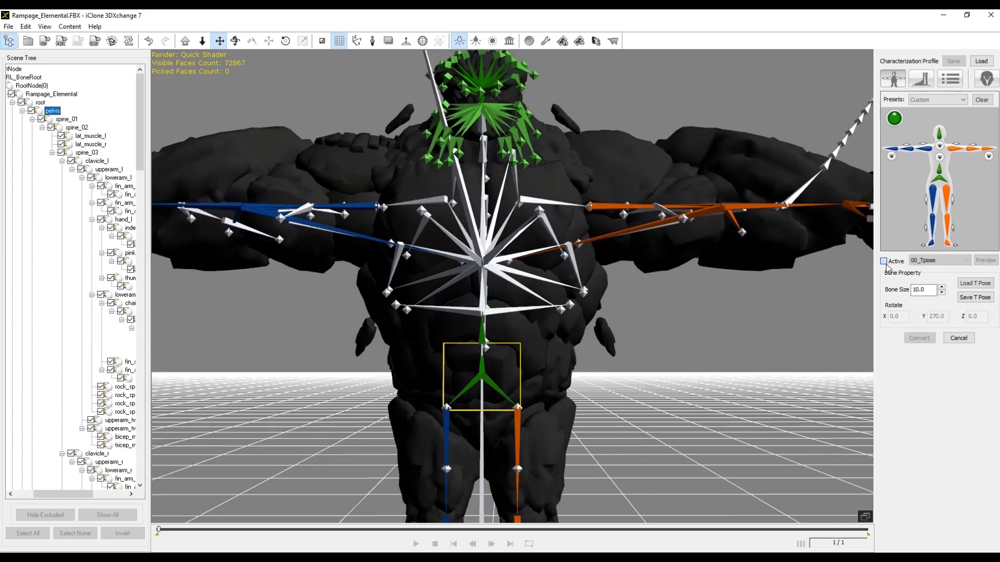
- Preview the 02_Upper01 Calibration motion on the whole character
{"action": "scroll", "coordinate": [677, 298], "scroll_direction": "down", "scroll_amount": 3}
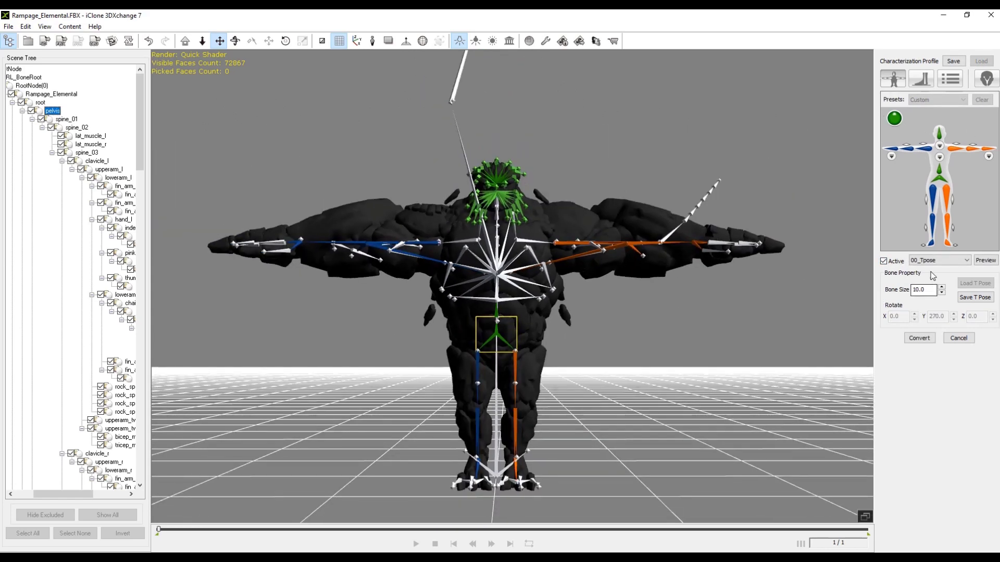
{"action": "left_click_drag", "start_coordinate": [630, 289], "coordinate": [577, 310], "text": "alt"}
{"action": "right_click_drag", "start_coordinate": [538, 333], "coordinate": [593, 336]}
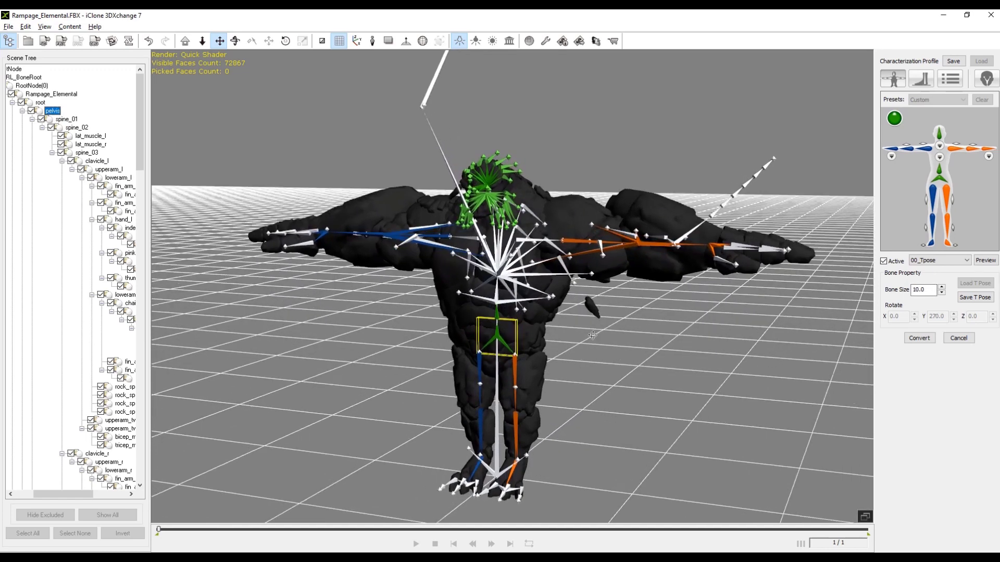
{"action": "left_click", "coordinate": [935, 260]}
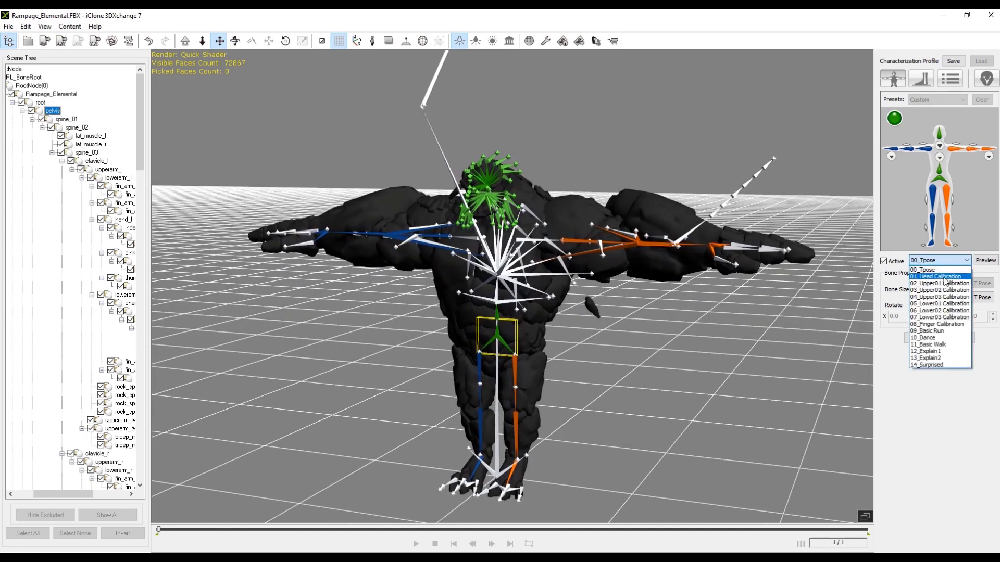
{"action": "left_click", "coordinate": [946, 284]}
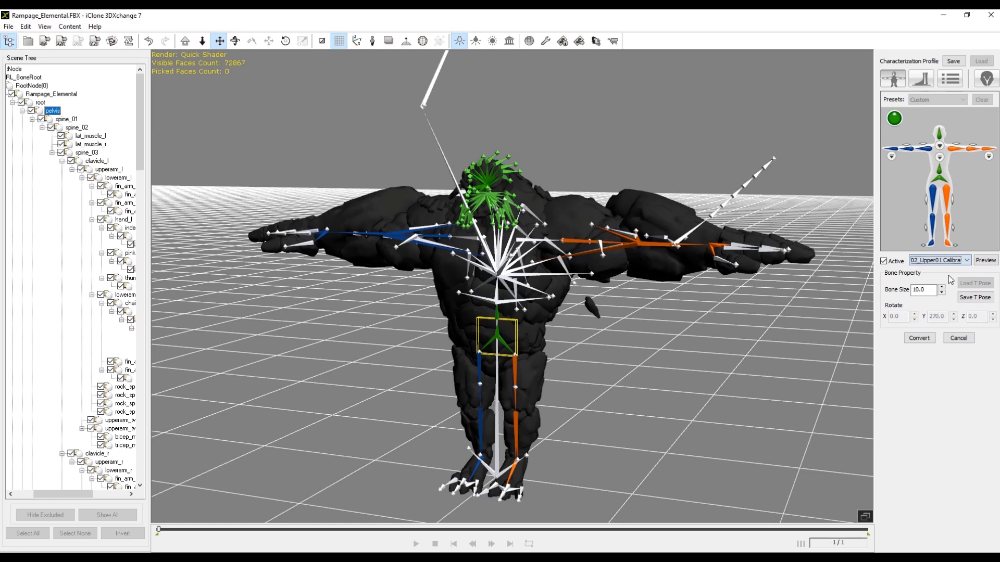
{"action": "left_click", "coordinate": [986, 260]}
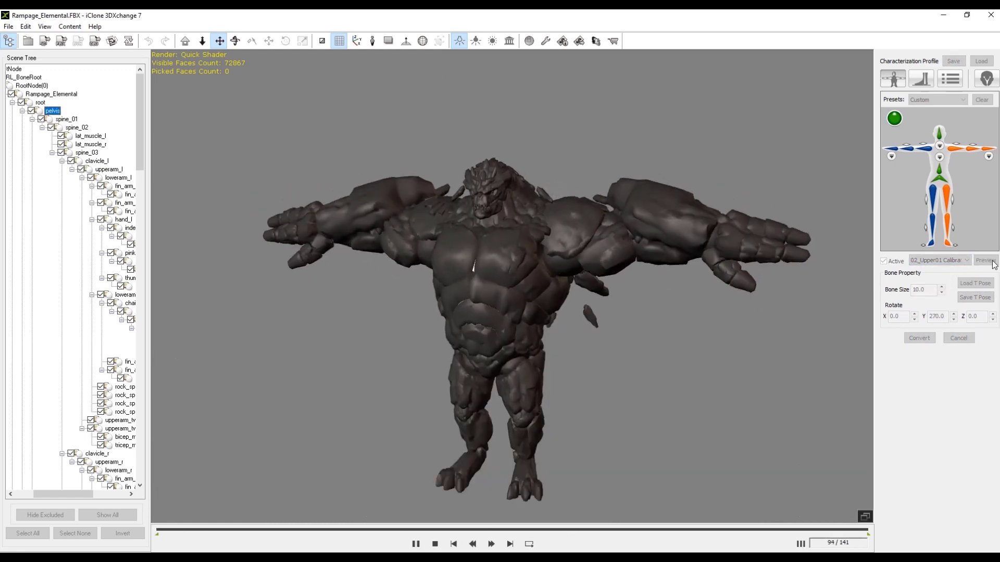
- Preview the 07_Lower03 Calibration and 08_Finger Calibration motions
{"action": "left_click", "coordinate": [939, 260]}
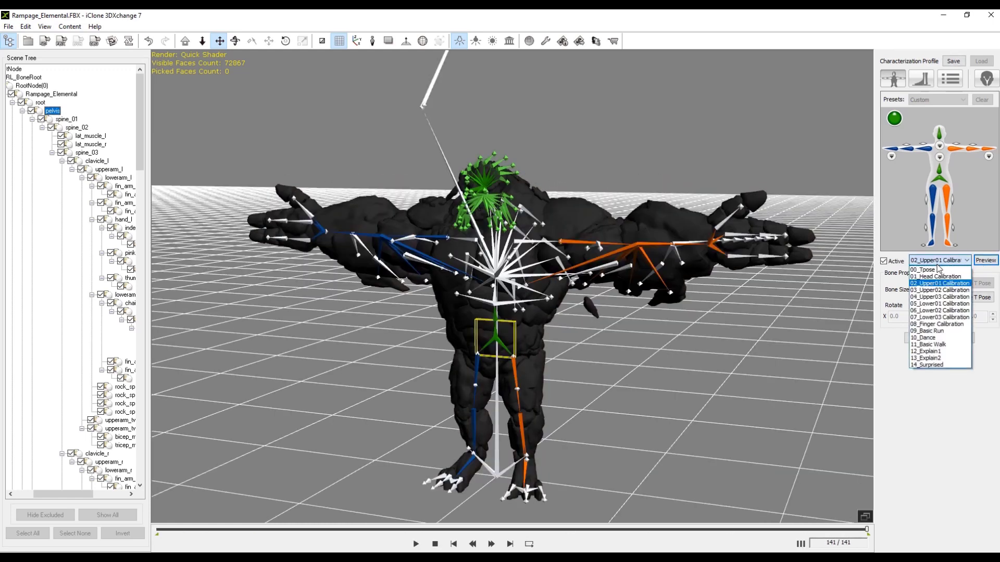
{"action": "left_click", "coordinate": [938, 318]}
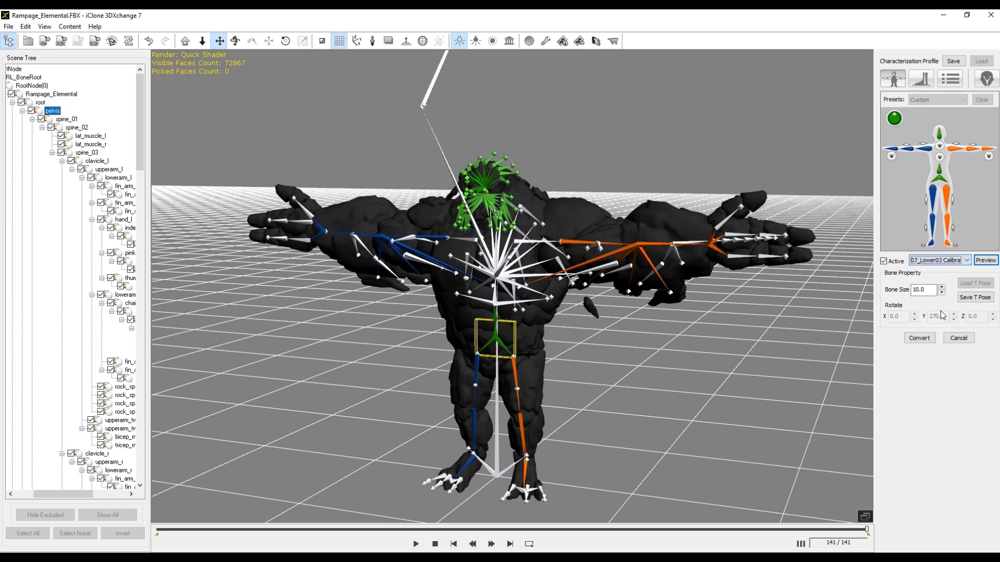
{"action": "left_click", "coordinate": [984, 260]}
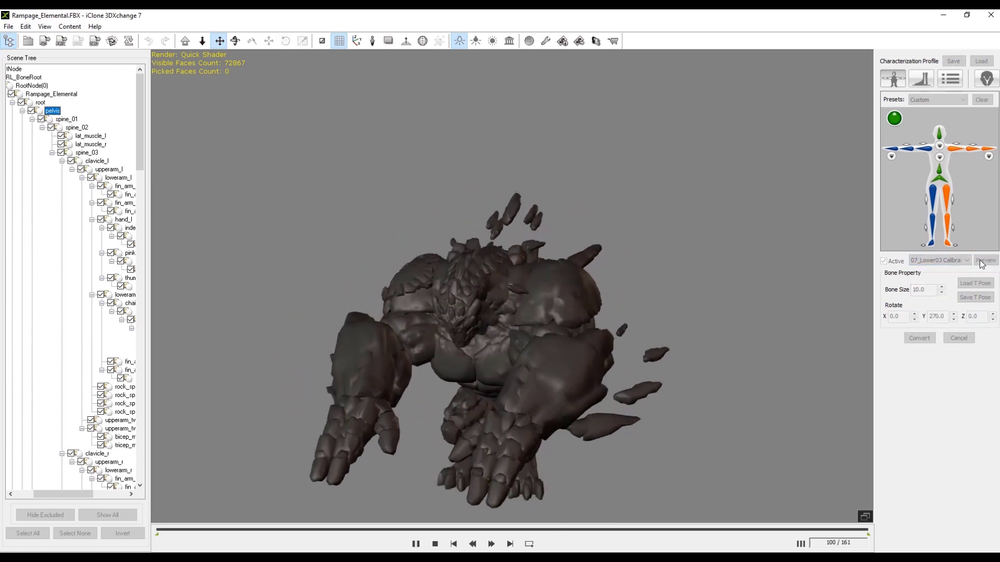
{"action": "left_click", "coordinate": [943, 260]}
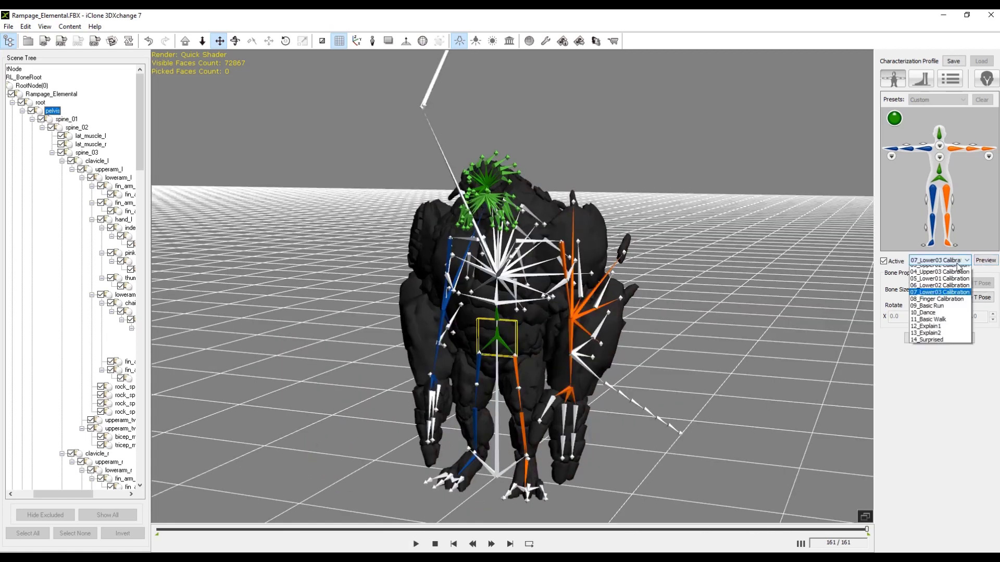
{"action": "left_click", "coordinate": [936, 324]}
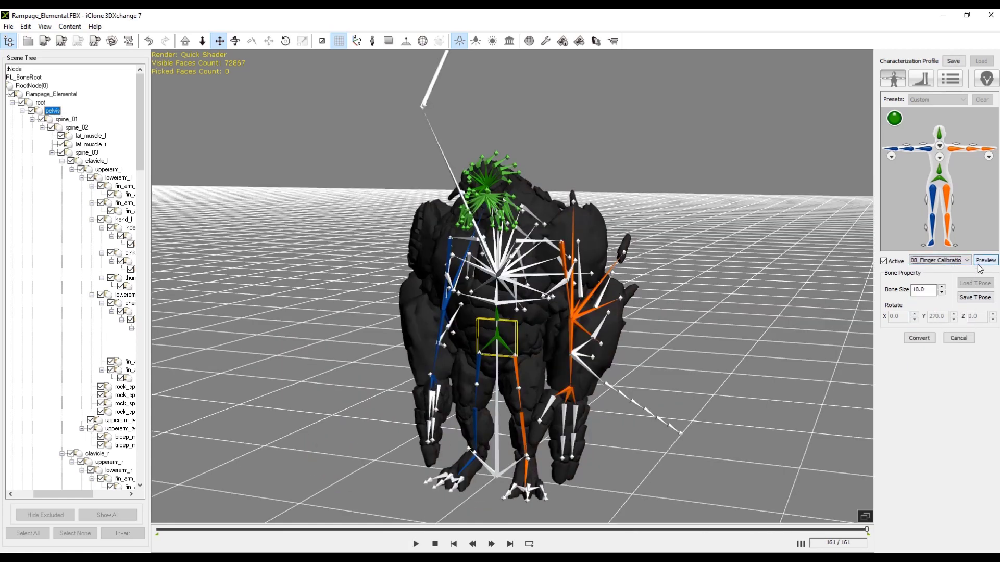
{"action": "left_click", "coordinate": [980, 263]}
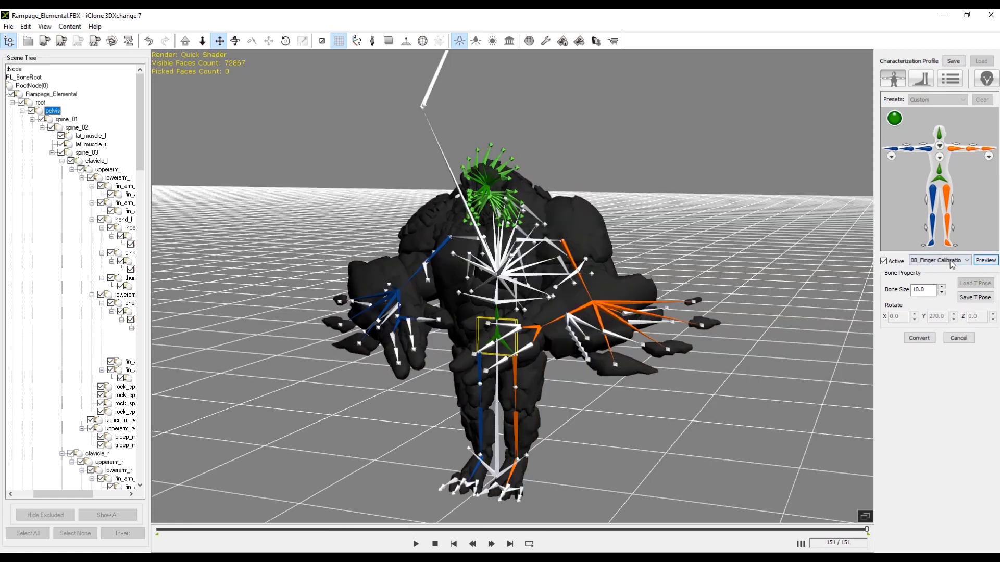
- Return Rampage to the 00_Tpose preview and turn off calibration preview
{"action": "left_click", "coordinate": [947, 263]}
{"action": "left_click", "coordinate": [941, 271]}
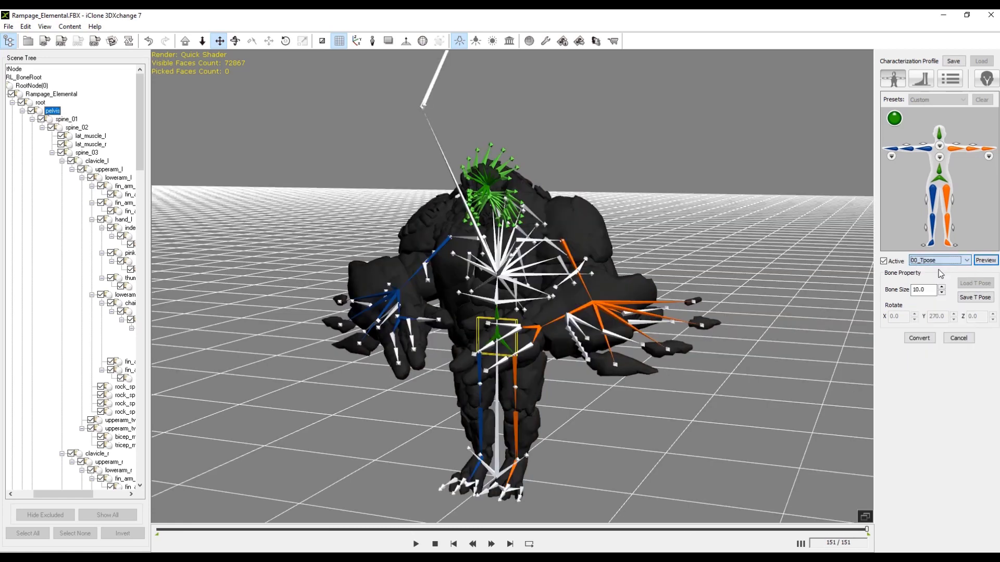
{"action": "left_click", "coordinate": [989, 263]}
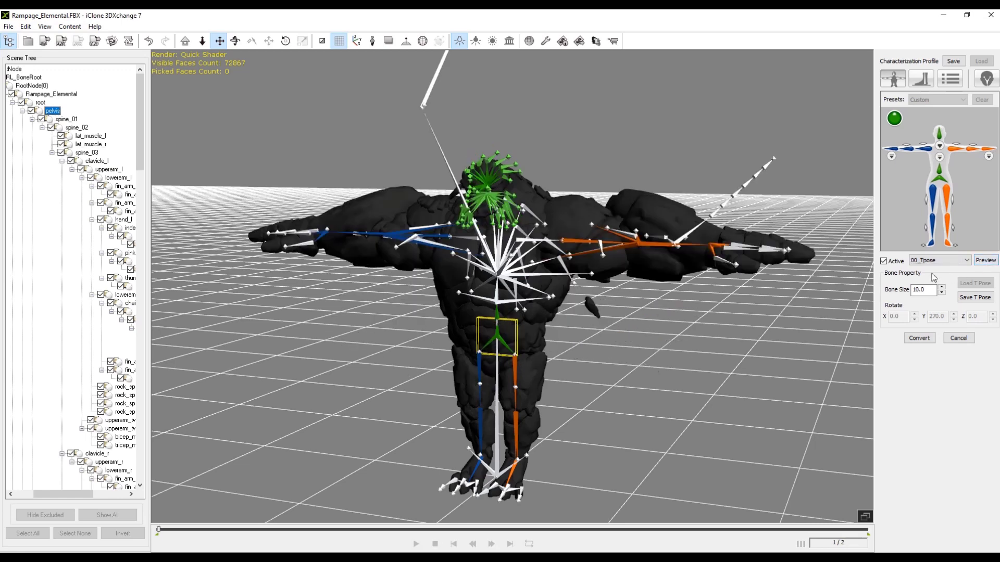
{"action": "left_click", "coordinate": [883, 261]}
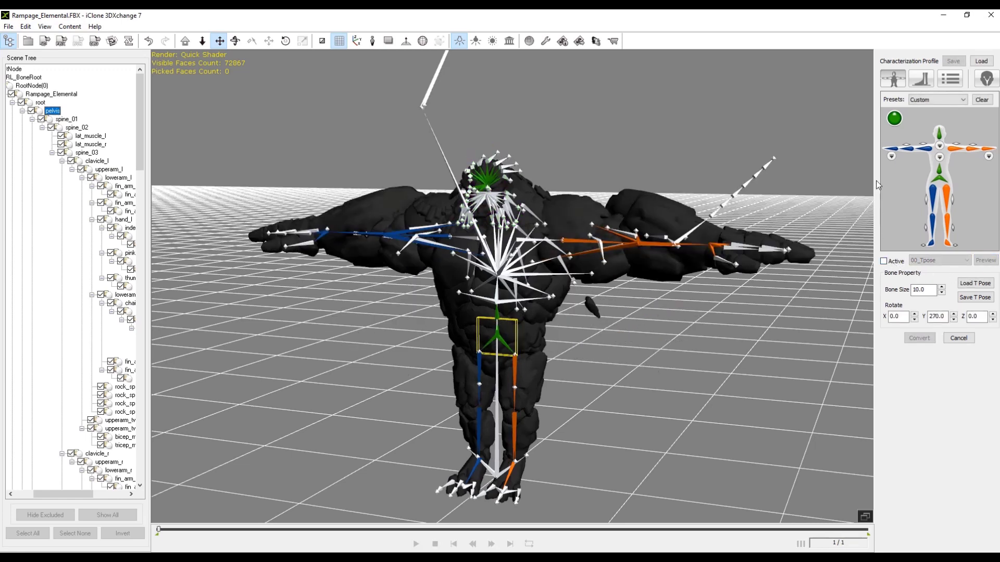
- Map the two right-hand thumb bones to their thumb slots in the hand profile
{"action": "left_click", "coordinate": [890, 158]}
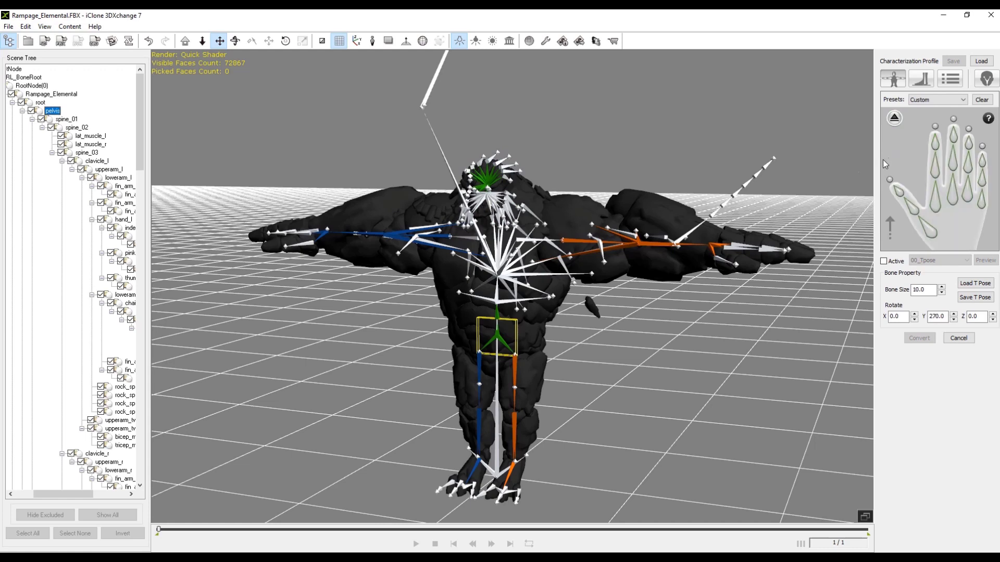
{"action": "right_click_drag", "start_coordinate": [451, 203], "coordinate": [451, 303]}
{"action": "middle_click_drag", "start_coordinate": [459, 304], "coordinate": [568, 346]}
{"action": "scroll", "coordinate": [466, 338], "scroll_direction": "up", "scroll_amount": 5}
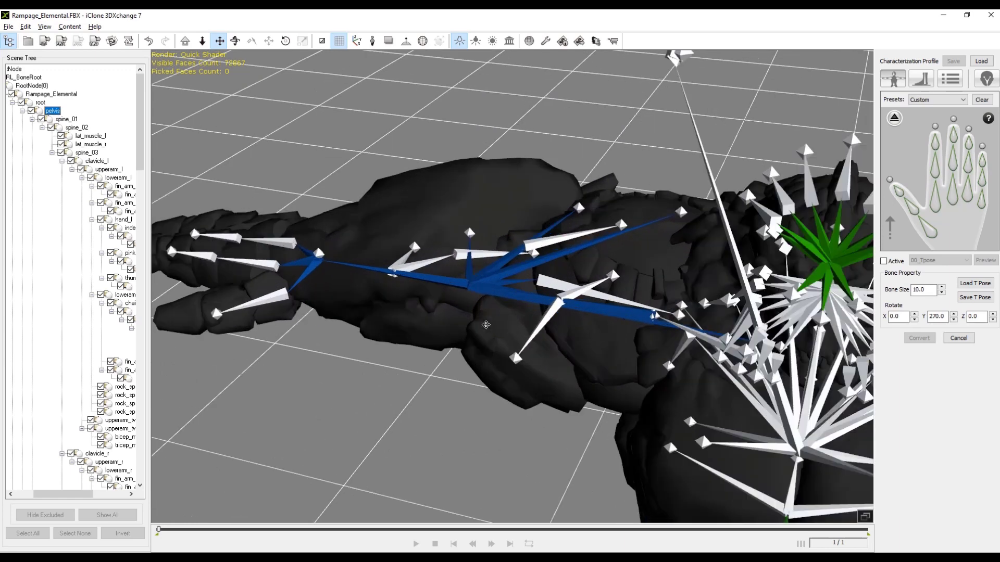
{"action": "left_click", "coordinate": [932, 233]}
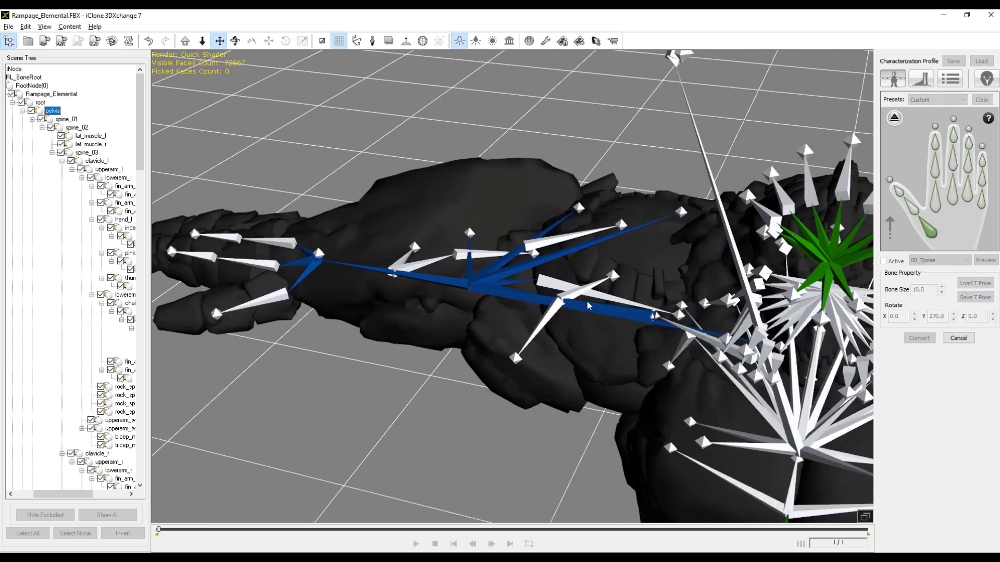
{"action": "middle_click_drag", "start_coordinate": [499, 302], "coordinate": [649, 274]}
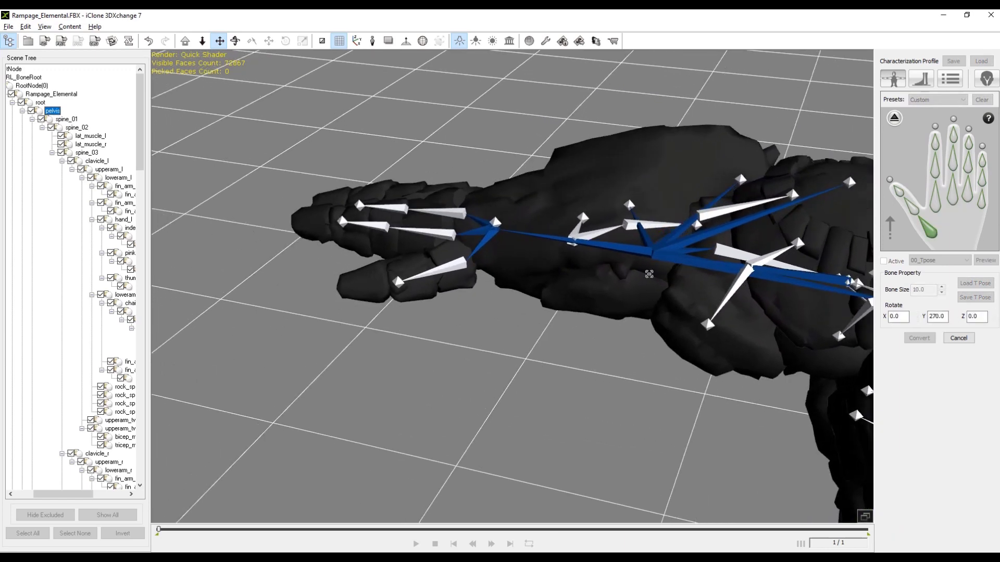
{"action": "left_click", "coordinate": [467, 267]}
{"action": "left_click", "coordinate": [914, 211]}
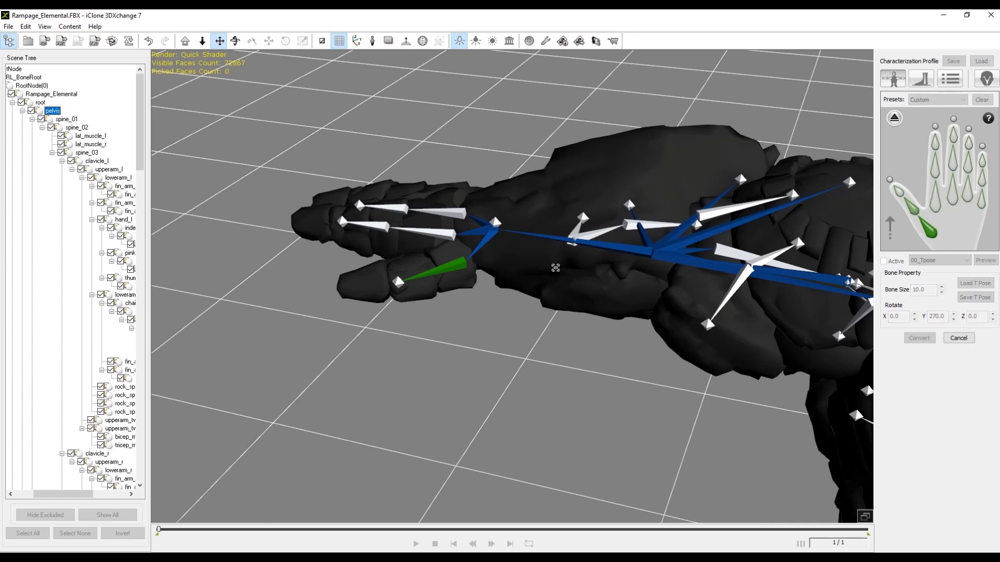
{"action": "left_click", "coordinate": [400, 282]}
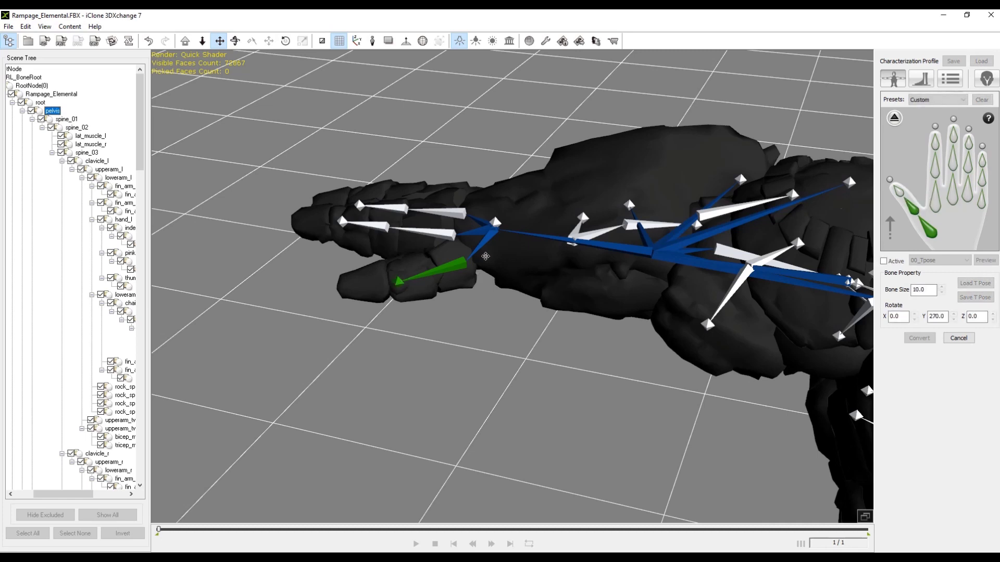
- Map the right index finger and the three right pinky bones to their slots
{"action": "left_click", "coordinate": [935, 203]}
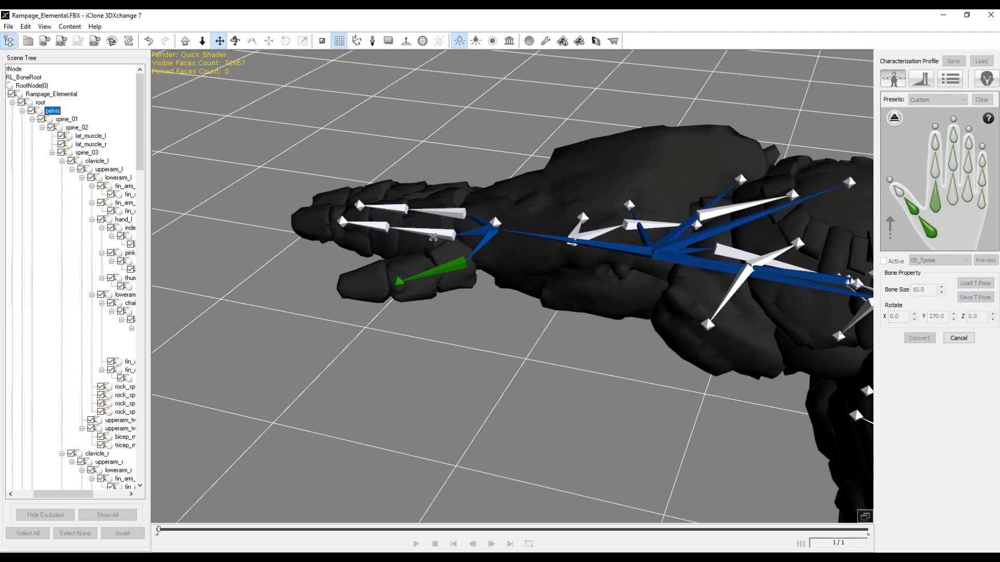
{"action": "left_click", "coordinate": [437, 234]}
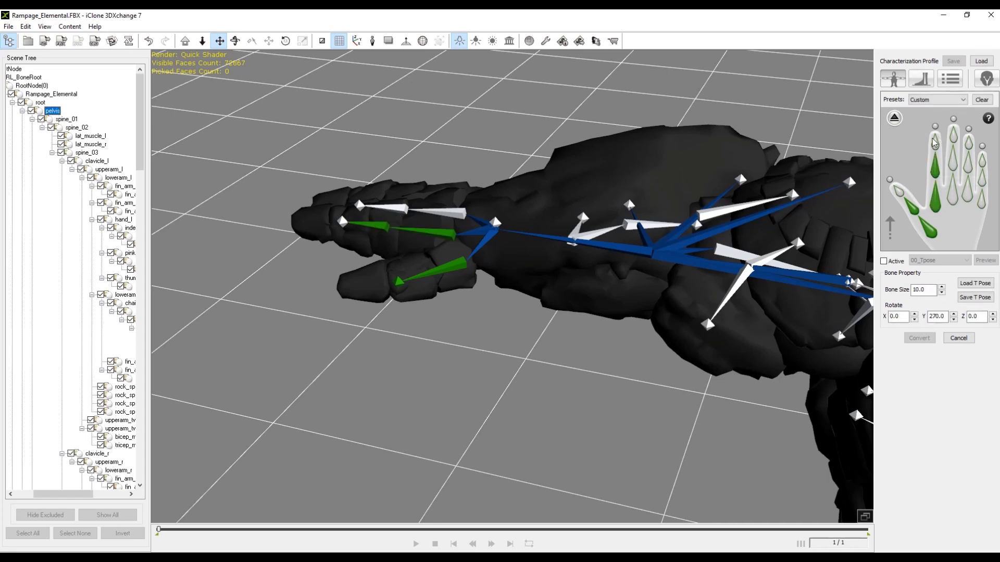
{"action": "left_click", "coordinate": [461, 213]}
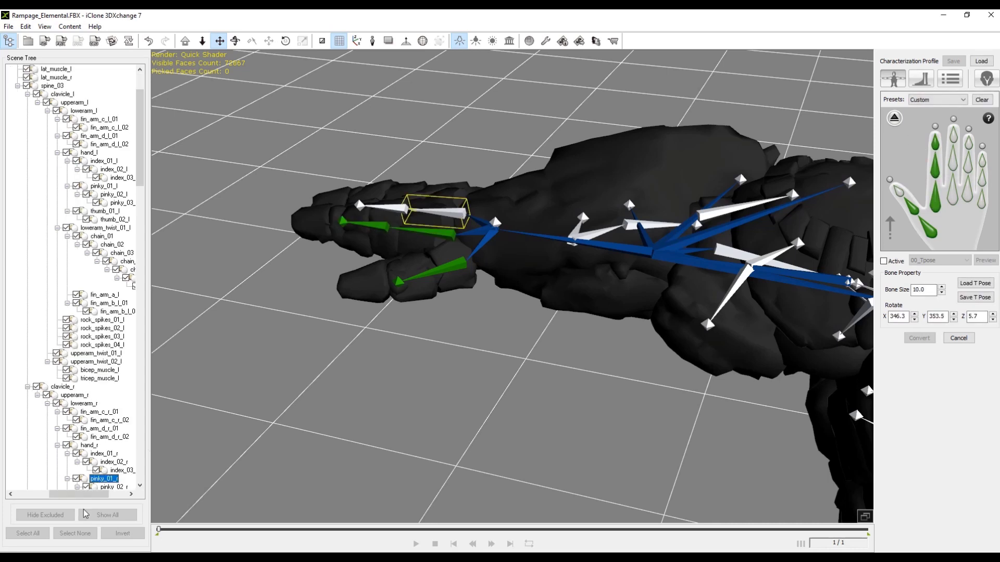
{"action": "left_click", "coordinate": [981, 201]}
{"action": "left_click", "coordinate": [443, 212]}
{"action": "left_click", "coordinate": [982, 179]}
{"action": "left_click", "coordinate": [397, 211]}
{"action": "left_click", "coordinate": [982, 161]}
{"action": "left_click", "coordinate": [359, 206]}
- Map the left hand's thumb, index and three pinky bones to their hand-profile slots
{"action": "left_click_drag", "start_coordinate": [755, 250], "coordinate": [291, 250]}
{"action": "left_click", "coordinate": [895, 118]}
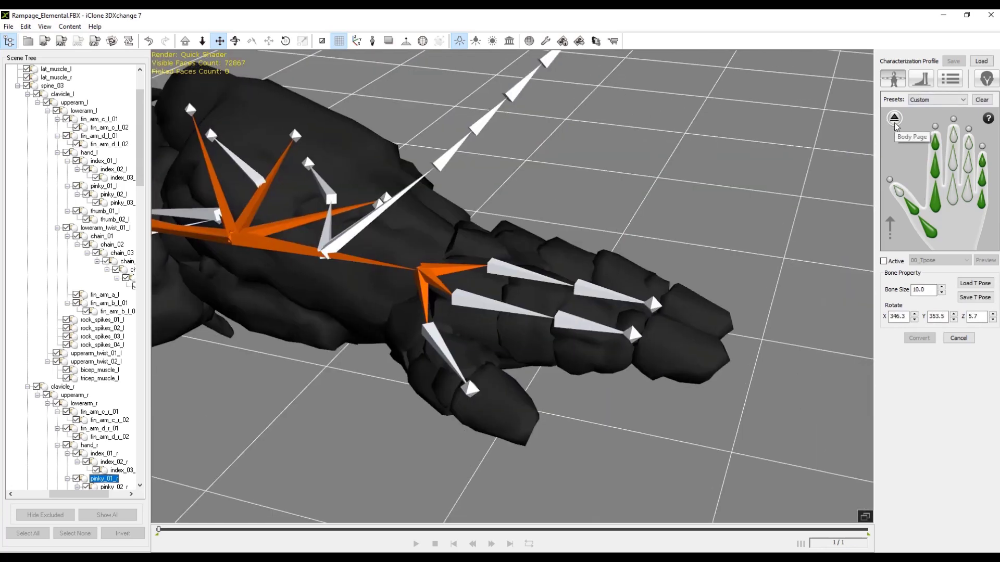
{"action": "left_click", "coordinate": [981, 164]}
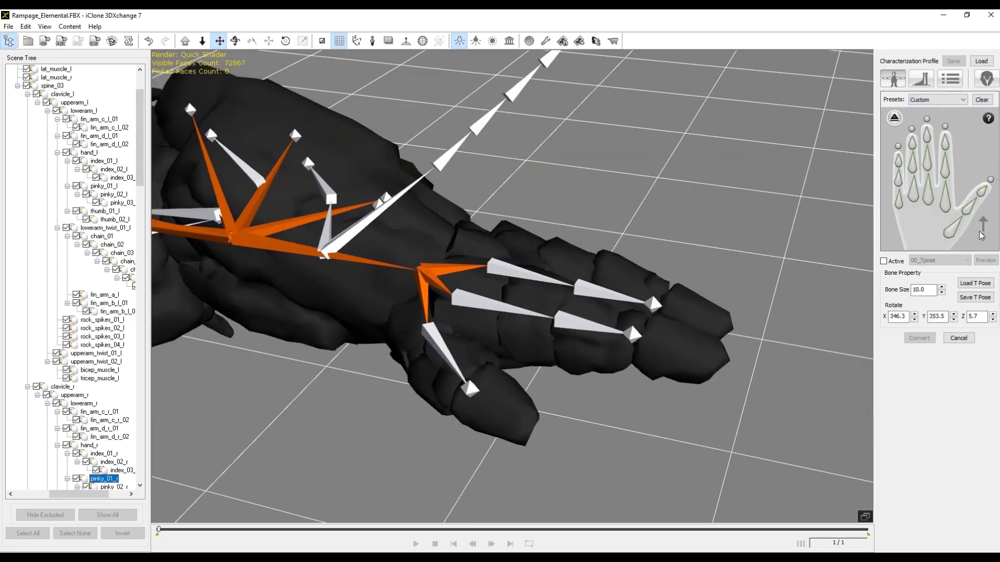
{"action": "left_click", "coordinate": [952, 229]}
{"action": "left_click", "coordinate": [971, 211]}
{"action": "left_click", "coordinate": [468, 384]}
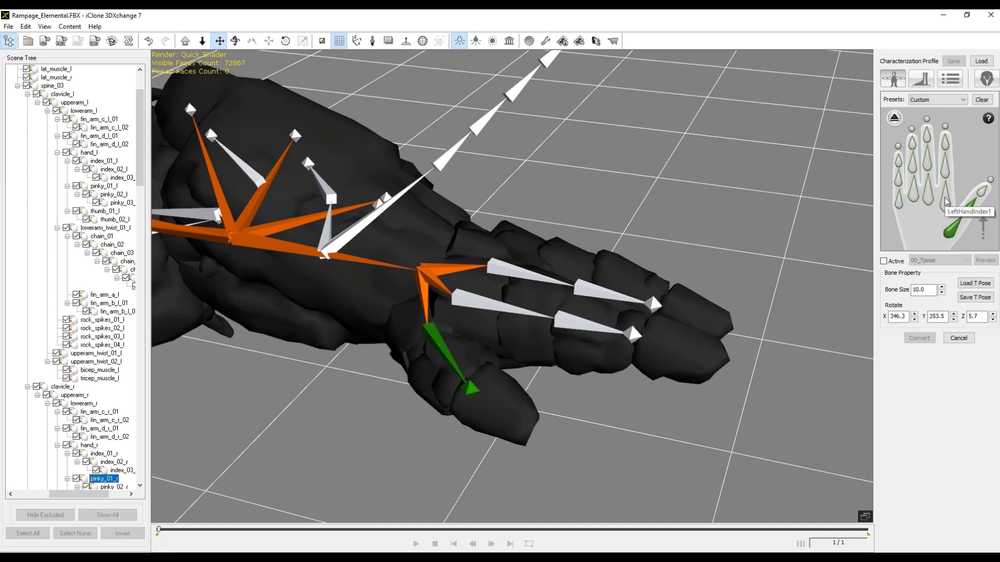
{"action": "left_click", "coordinate": [942, 203]}
{"action": "left_click", "coordinate": [523, 303]}
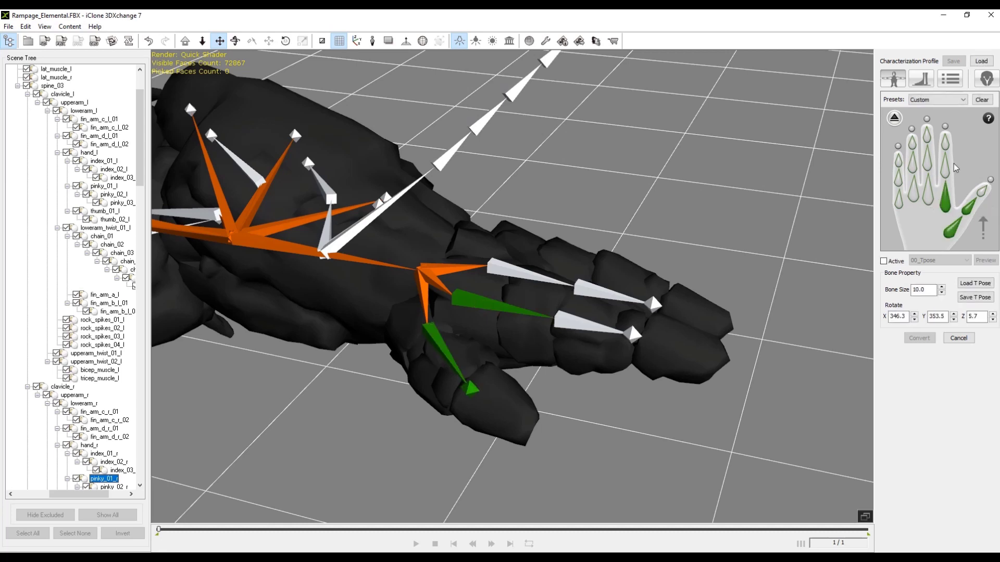
{"action": "left_click", "coordinate": [582, 323]}
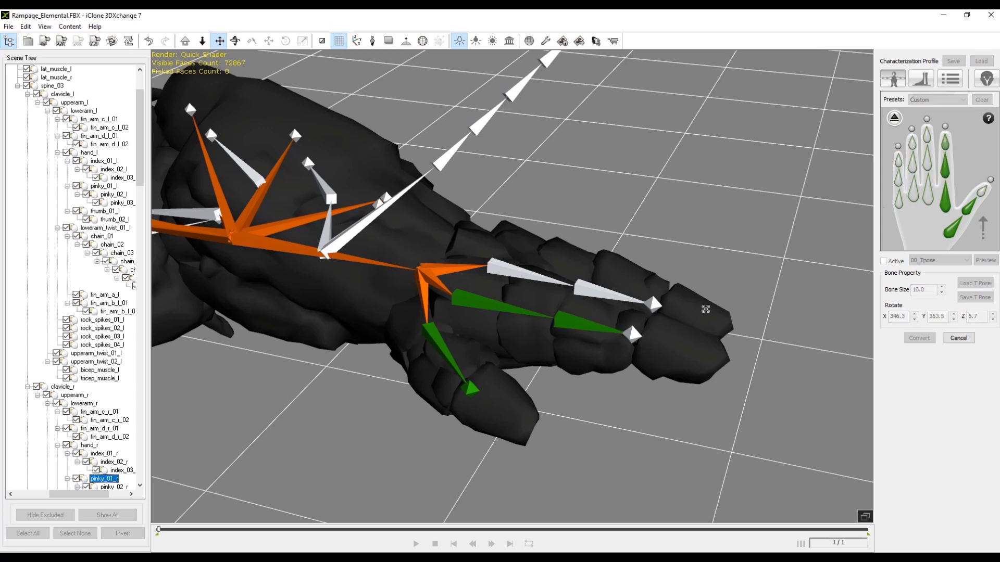
{"action": "left_click", "coordinate": [898, 206]}
{"action": "left_click", "coordinate": [896, 176]}
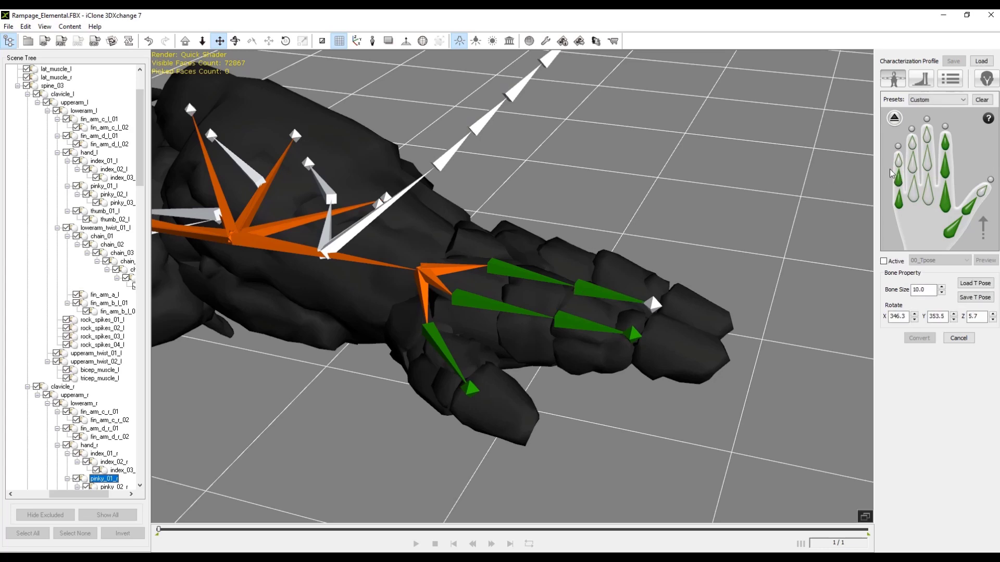
{"action": "left_click", "coordinate": [899, 163]}
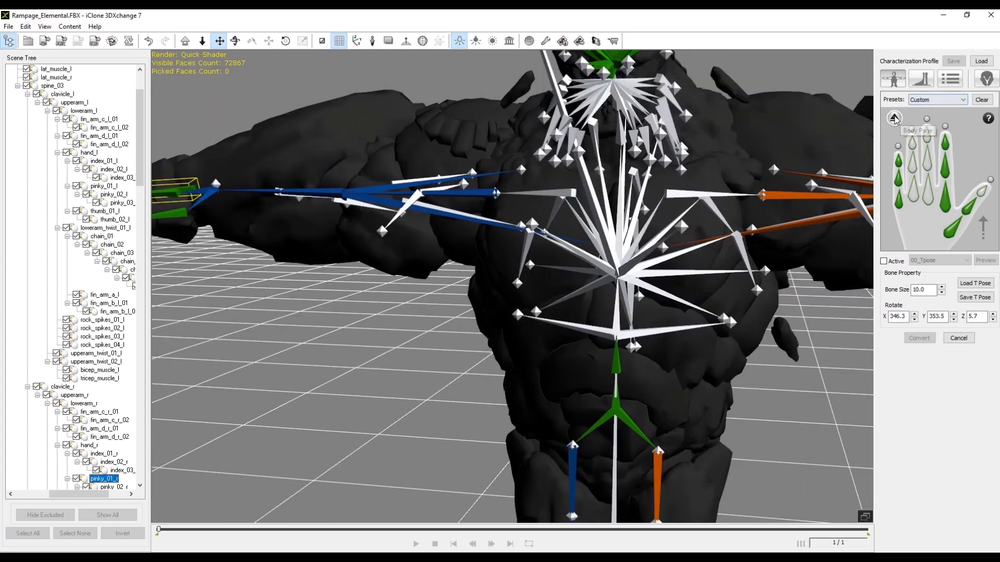
- Assign the hip, chest and clavicle bones to the spine chain and clavicle slots
{"action": "left_click", "coordinate": [895, 118]}
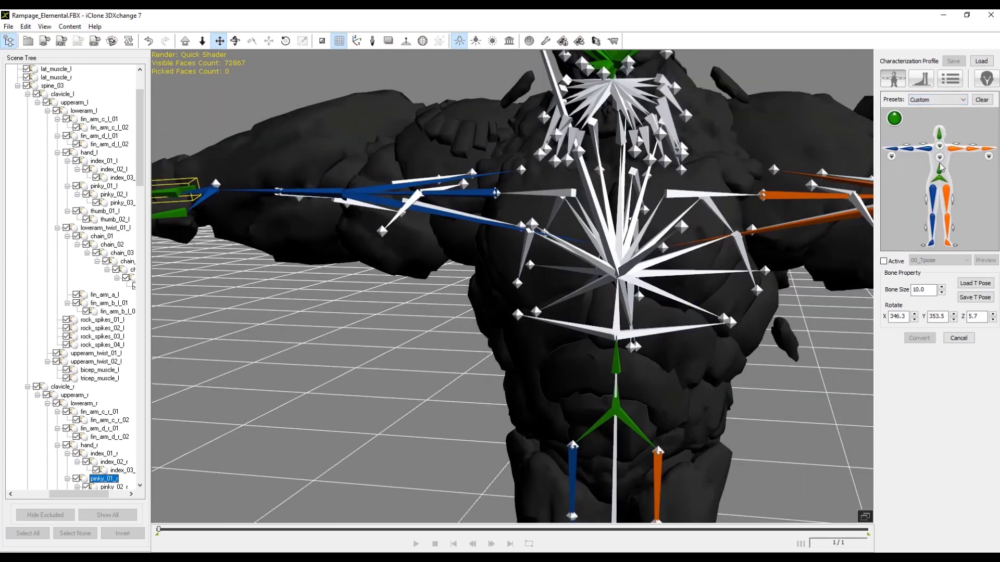
{"action": "left_click", "coordinate": [940, 158]}
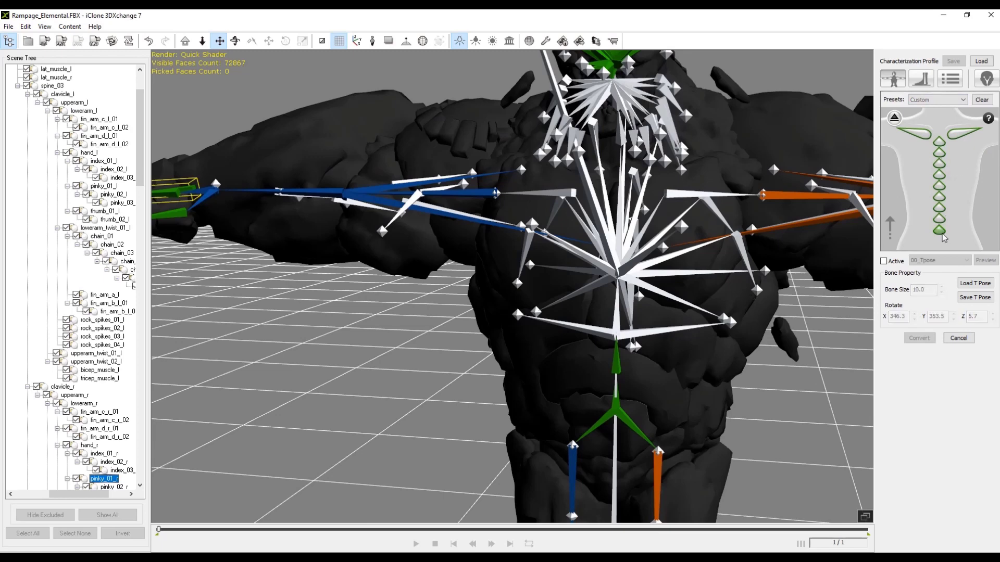
{"action": "left_click", "coordinate": [944, 235]}
{"action": "left_click", "coordinate": [618, 335]}
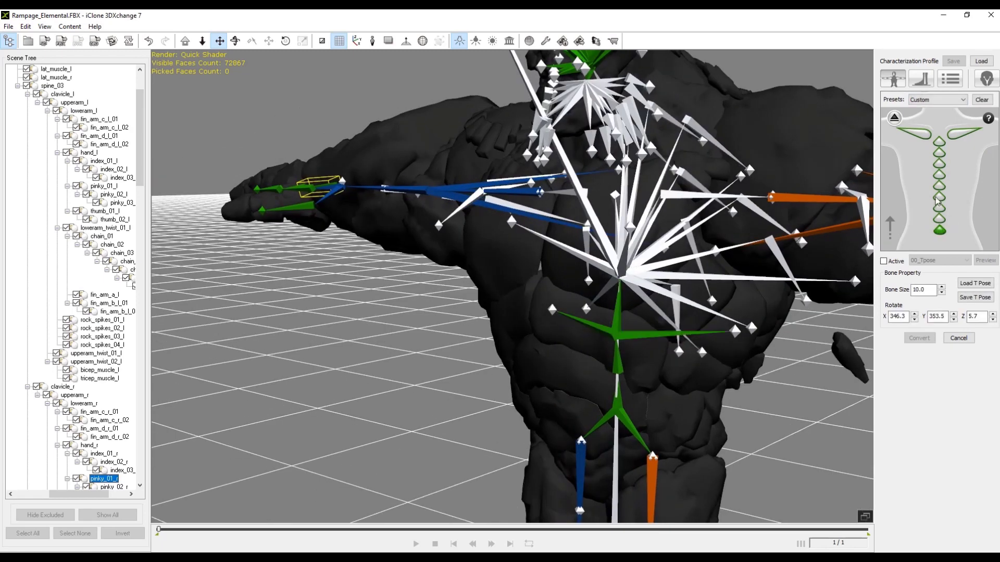
{"action": "left_click", "coordinate": [939, 219]}
{"action": "left_click", "coordinate": [632, 268]}
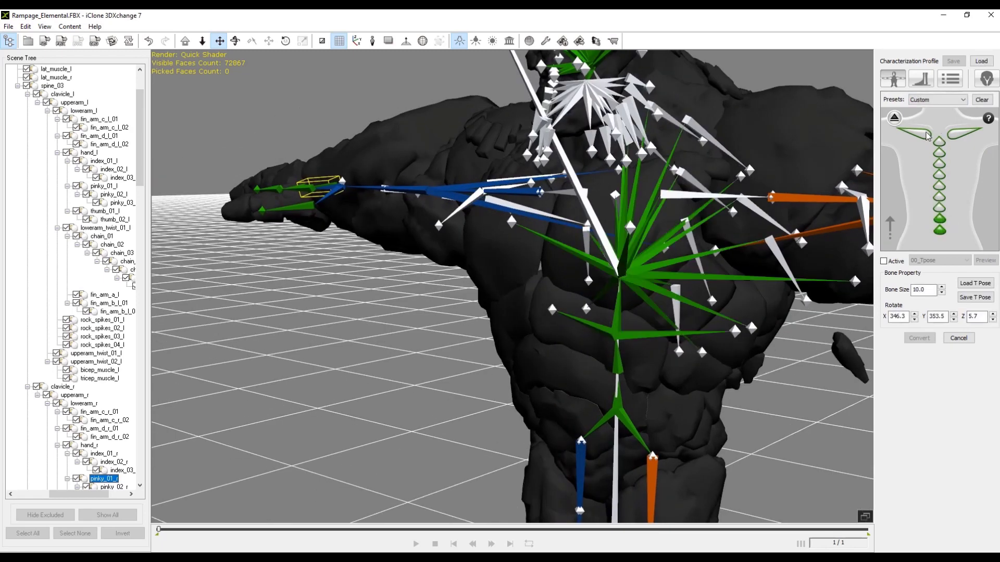
{"action": "left_click", "coordinate": [570, 192]}
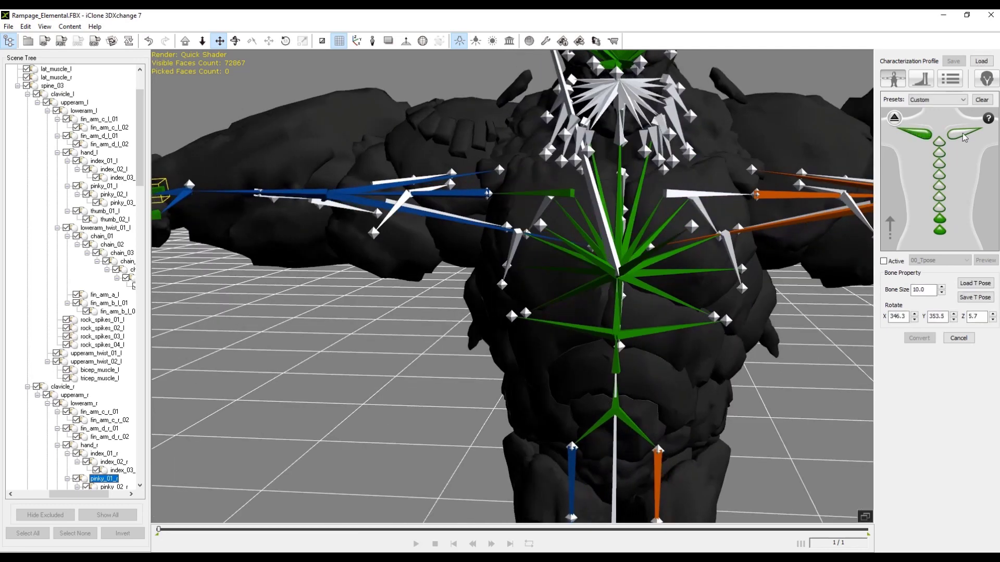
{"action": "left_click", "coordinate": [682, 194]}
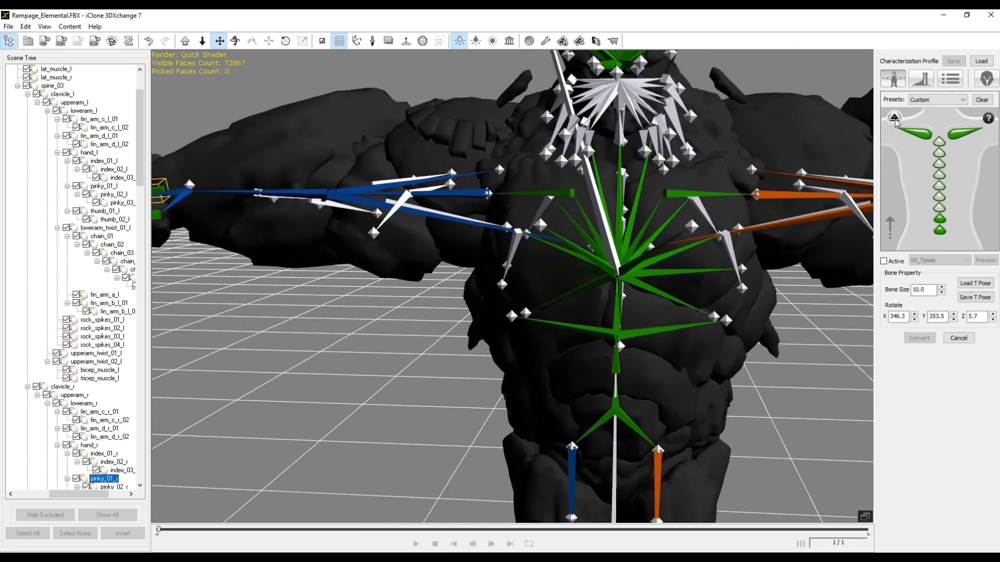
{"action": "left_click", "coordinate": [895, 118]}
- Map the two neck bones, then put Rampage into the 00_Tpose
{"action": "left_click", "coordinate": [937, 145]}
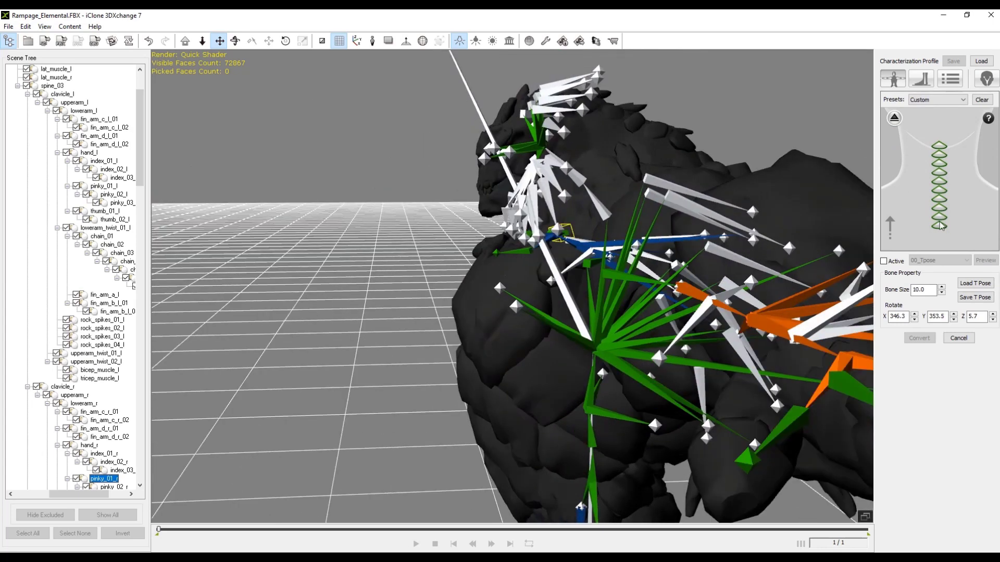
{"action": "left_click", "coordinate": [940, 225]}
{"action": "left_click", "coordinate": [610, 207]}
{"action": "left_click", "coordinate": [578, 177]}
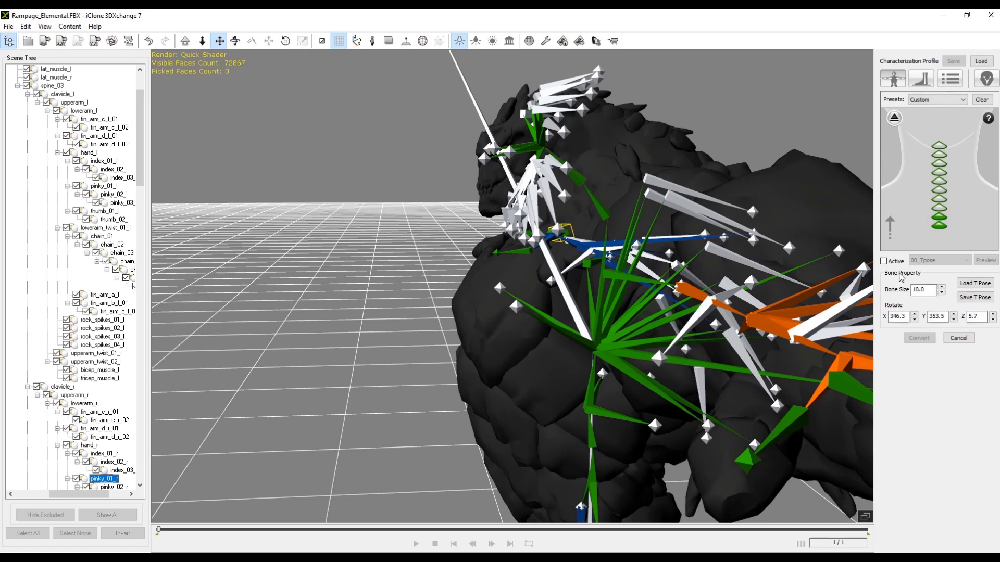
{"action": "left_click", "coordinate": [884, 260]}
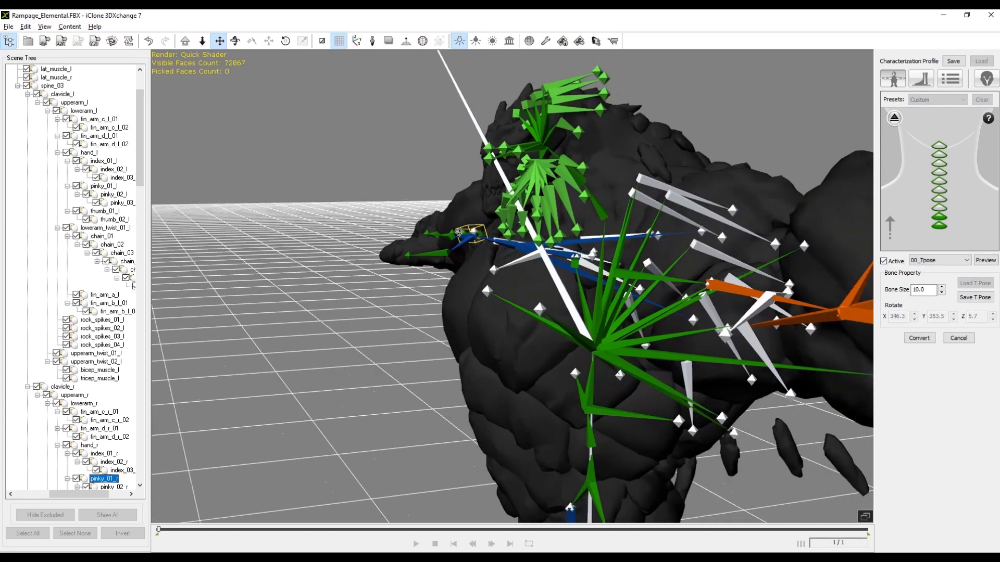
- Preview the 06_Lower02 and 07_Lower03 Calibration motions on the rig
{"action": "left_click", "coordinate": [931, 265]}
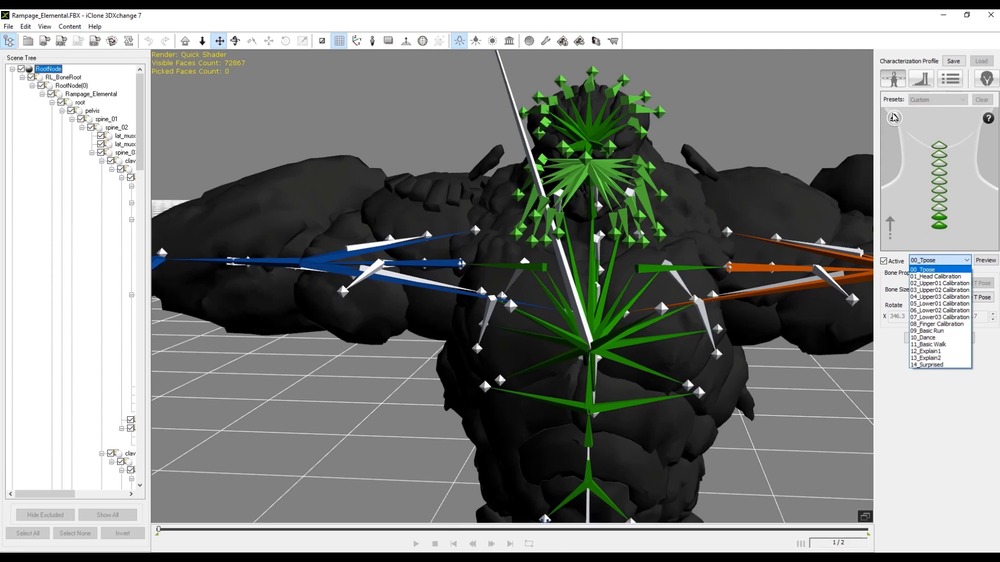
{"action": "left_click", "coordinate": [894, 118]}
{"action": "left_click", "coordinate": [949, 262]}
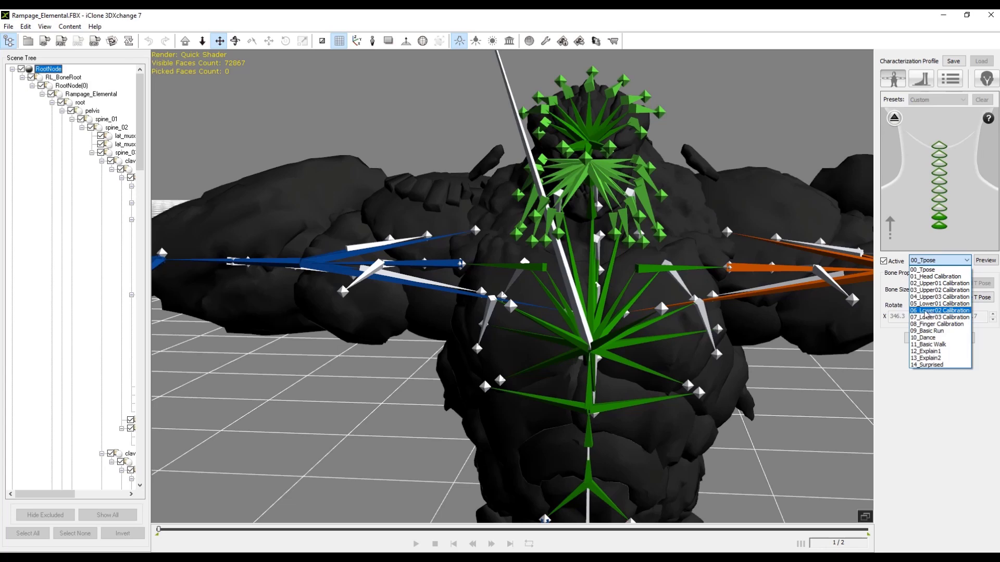
{"action": "left_click", "coordinate": [926, 311]}
{"action": "left_click", "coordinate": [986, 261]}
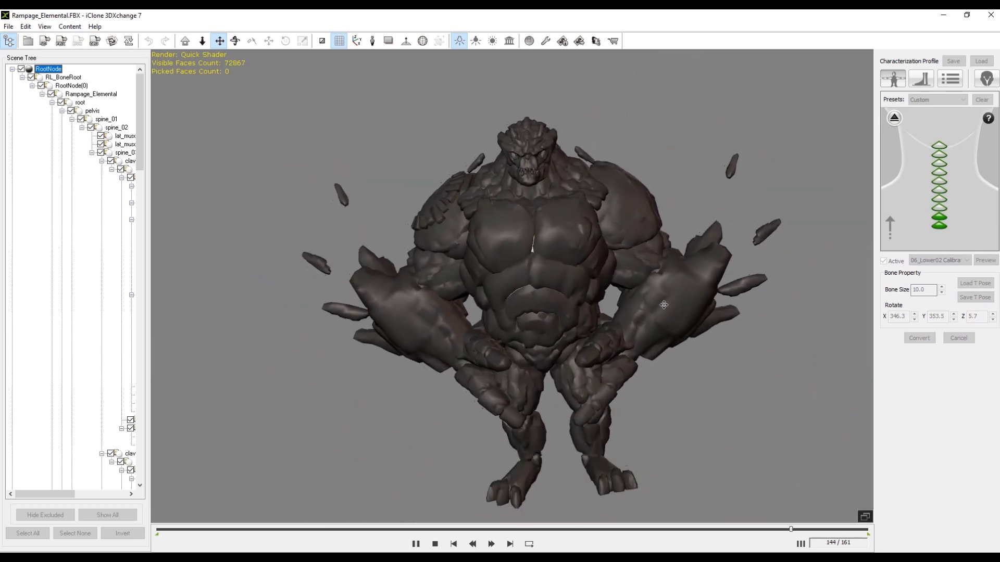
{"action": "left_click", "coordinate": [934, 261]}
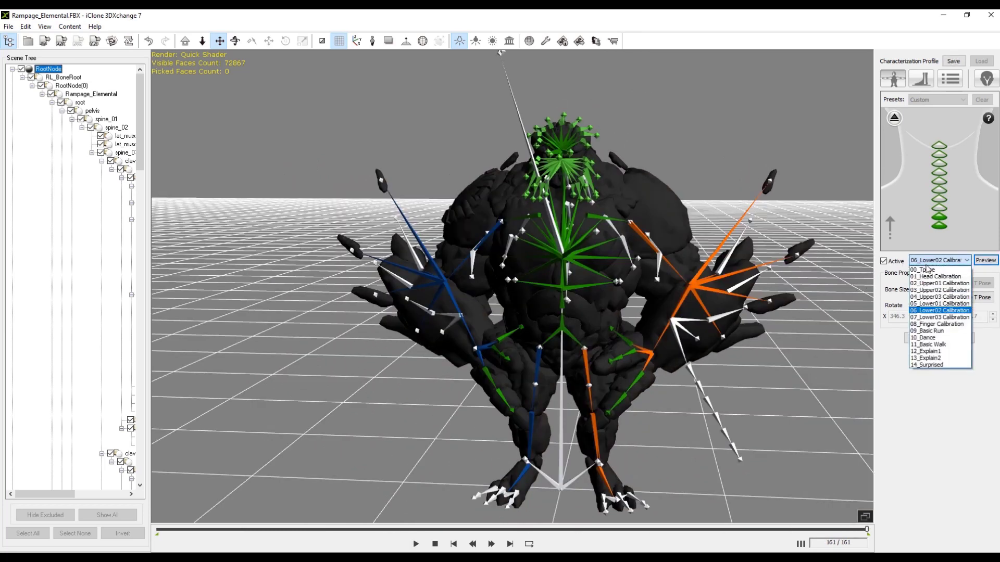
{"action": "left_click", "coordinate": [932, 317]}
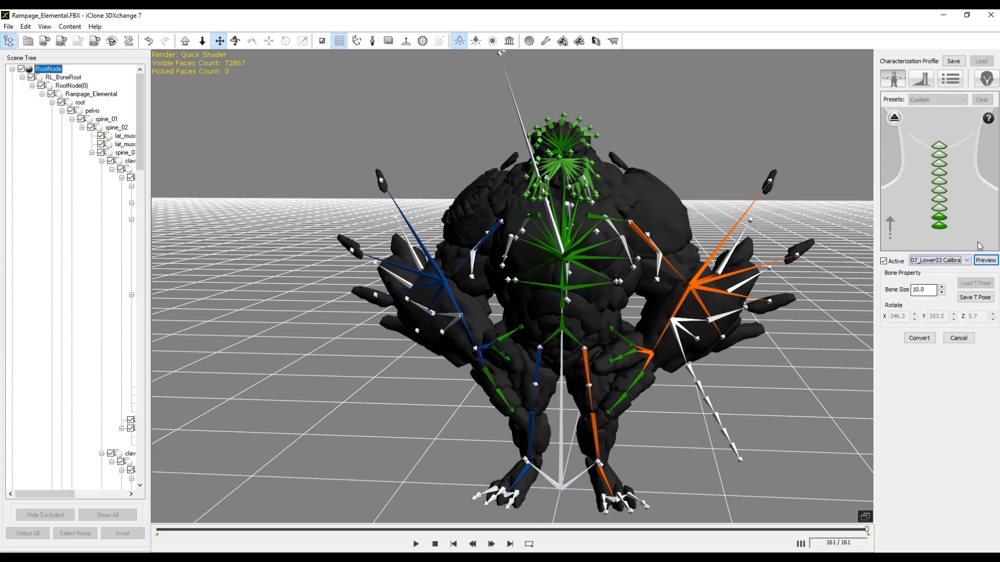
{"action": "left_click", "coordinate": [989, 261]}
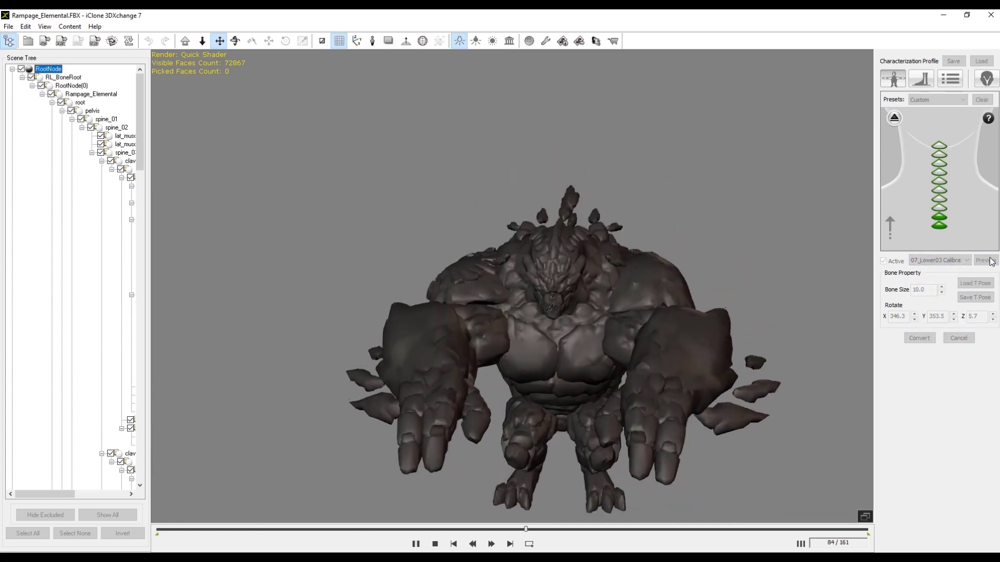
- Preview the 08_Finger and 03_Upper02 Calibration motions, then convert Rampage
{"action": "left_click", "coordinate": [954, 260]}
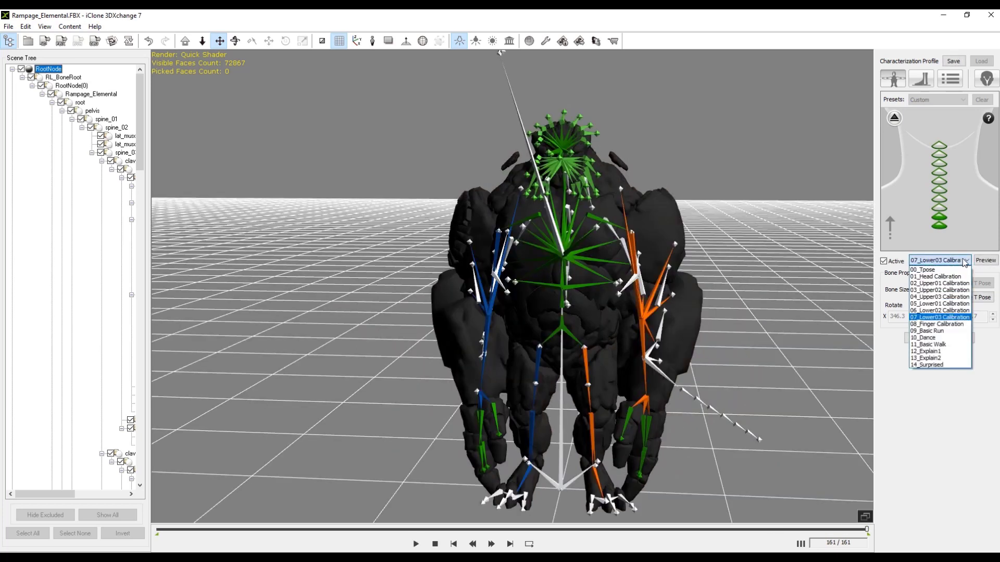
{"action": "left_click", "coordinate": [936, 325]}
{"action": "left_click", "coordinate": [984, 263]}
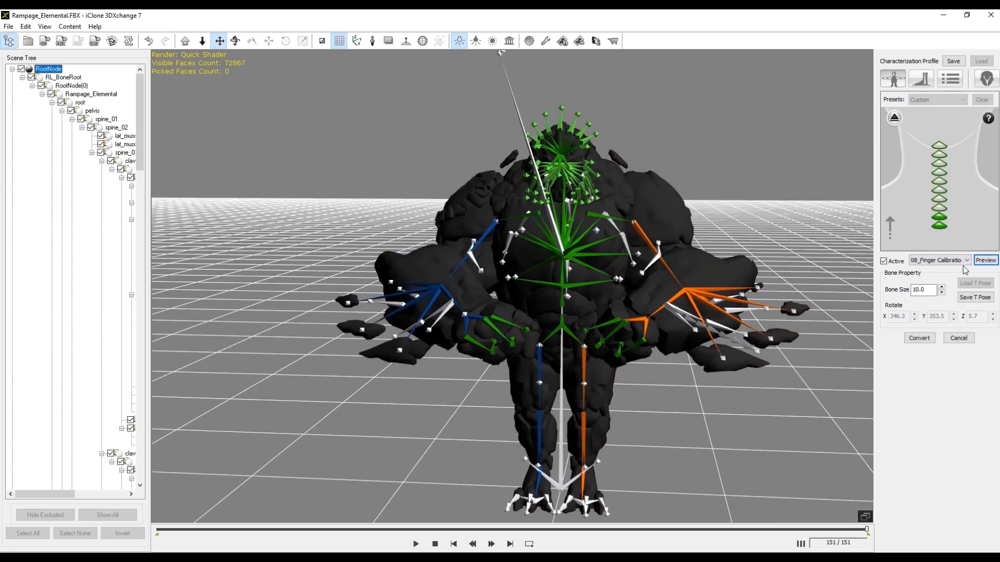
{"action": "left_click", "coordinate": [965, 261]}
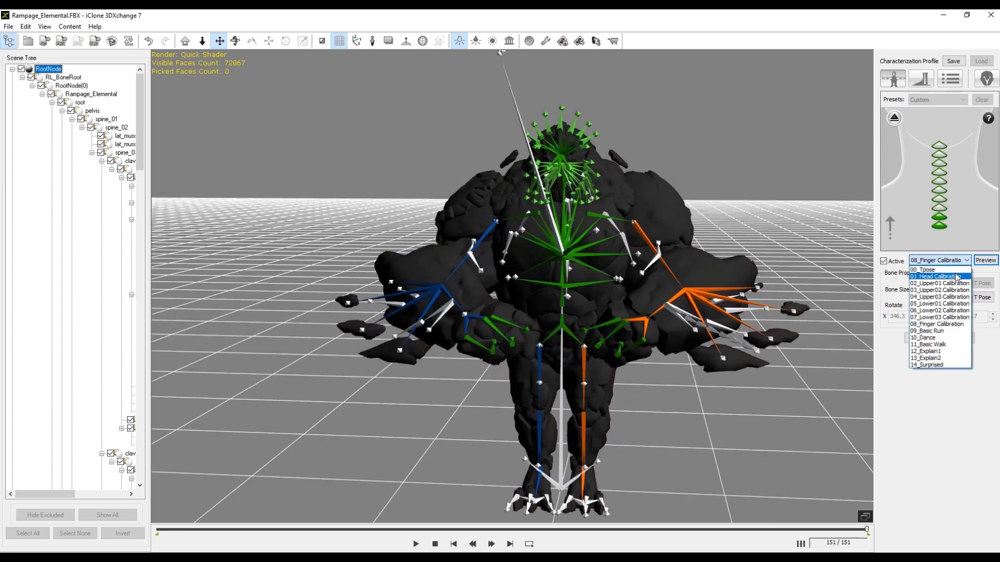
{"action": "left_click", "coordinate": [951, 295]}
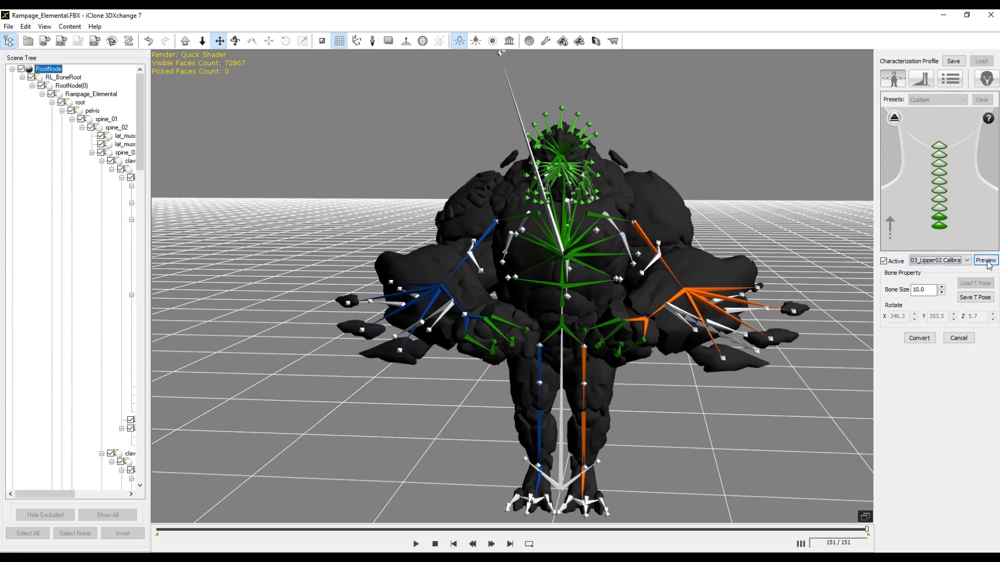
{"action": "left_click", "coordinate": [986, 261]}
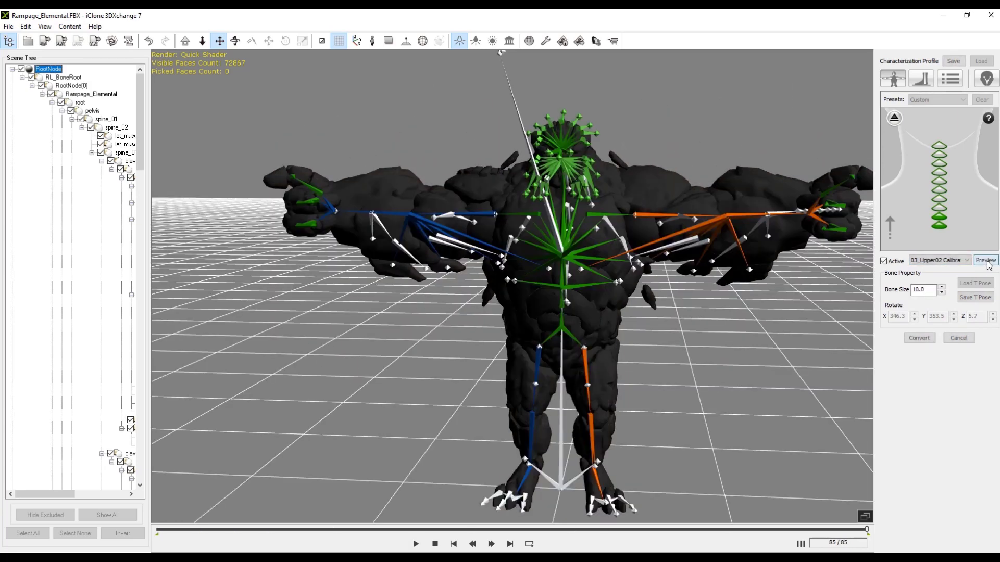
{"action": "left_click", "coordinate": [924, 339]}
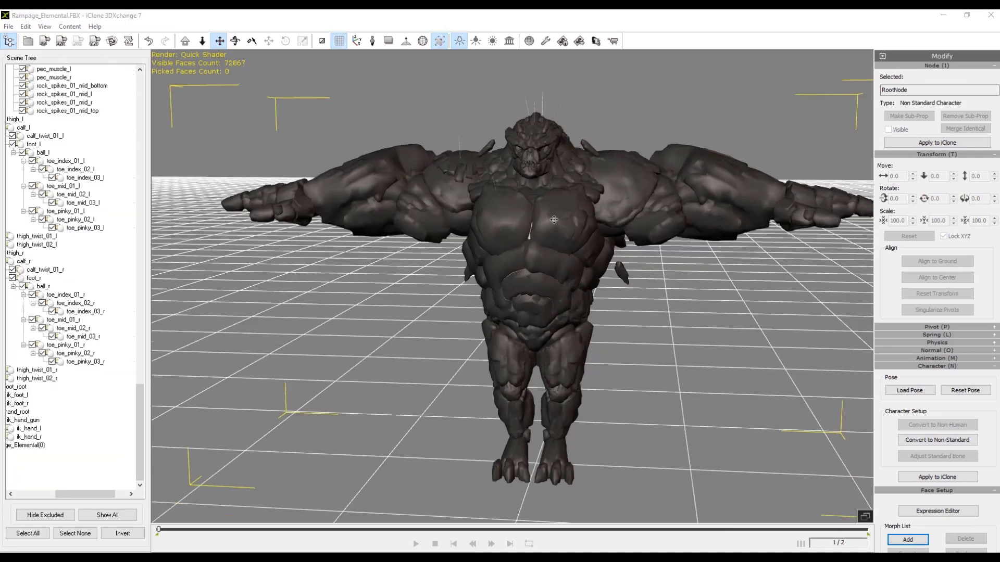
- Open File > Export for Rampage_Elemental, targeting iClone 7 at D:\3dxforiclone
{"action": "right_click_drag", "start_coordinate": [696, 236], "coordinate": [647, 271]}
{"action": "left_click_drag", "start_coordinate": [647, 272], "coordinate": [637, 284]}
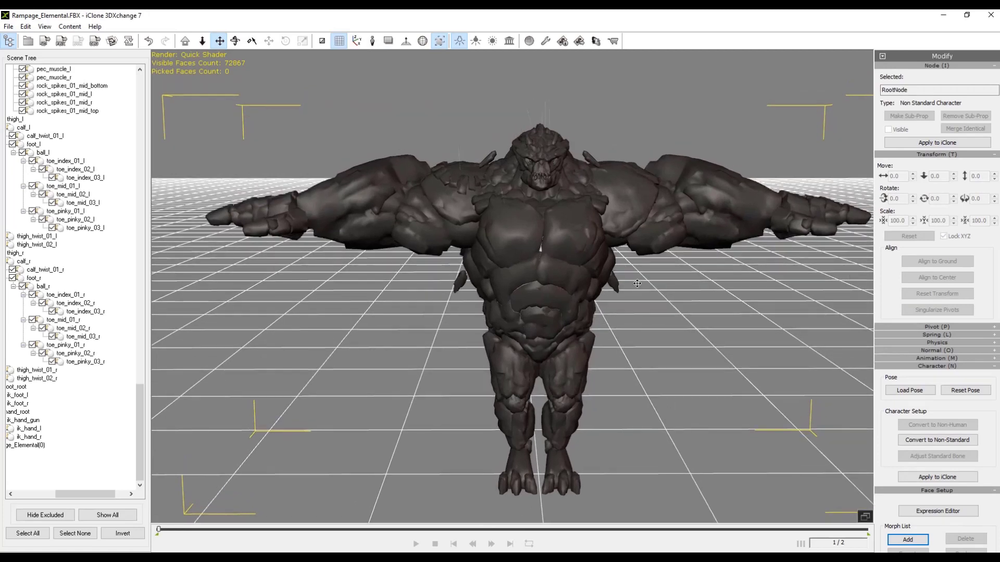
{"action": "left_click", "coordinate": [5, 27]}
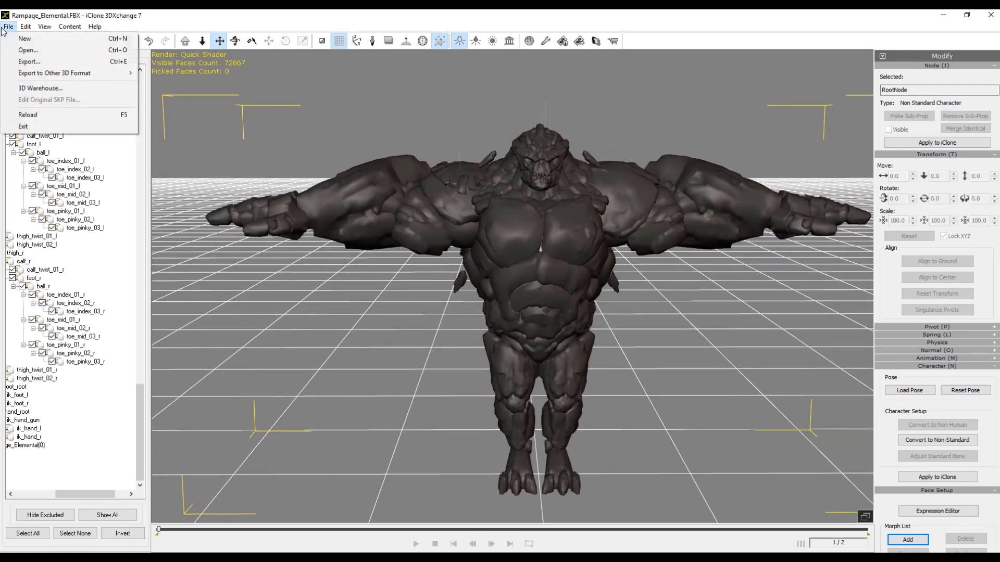
{"action": "left_click", "coordinate": [23, 62]}
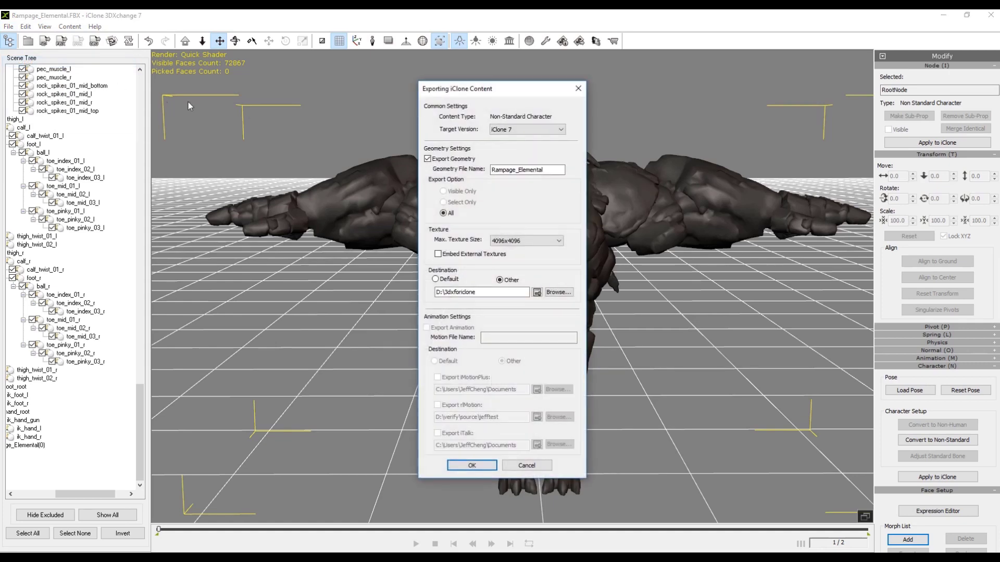